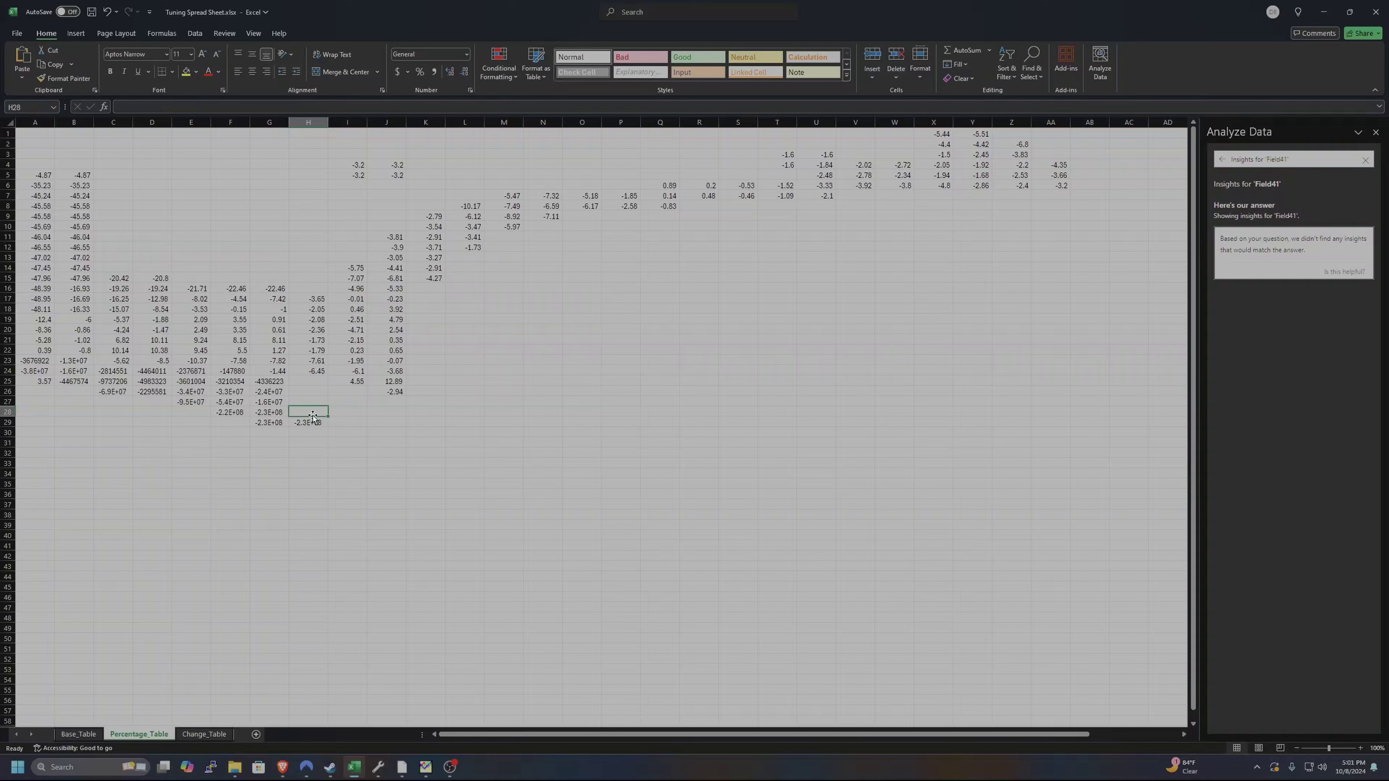
# Clear the extreme negative values from cells H29 and G25:G29 on the Percentage_Table sheet.
pyautogui.press('Delete')
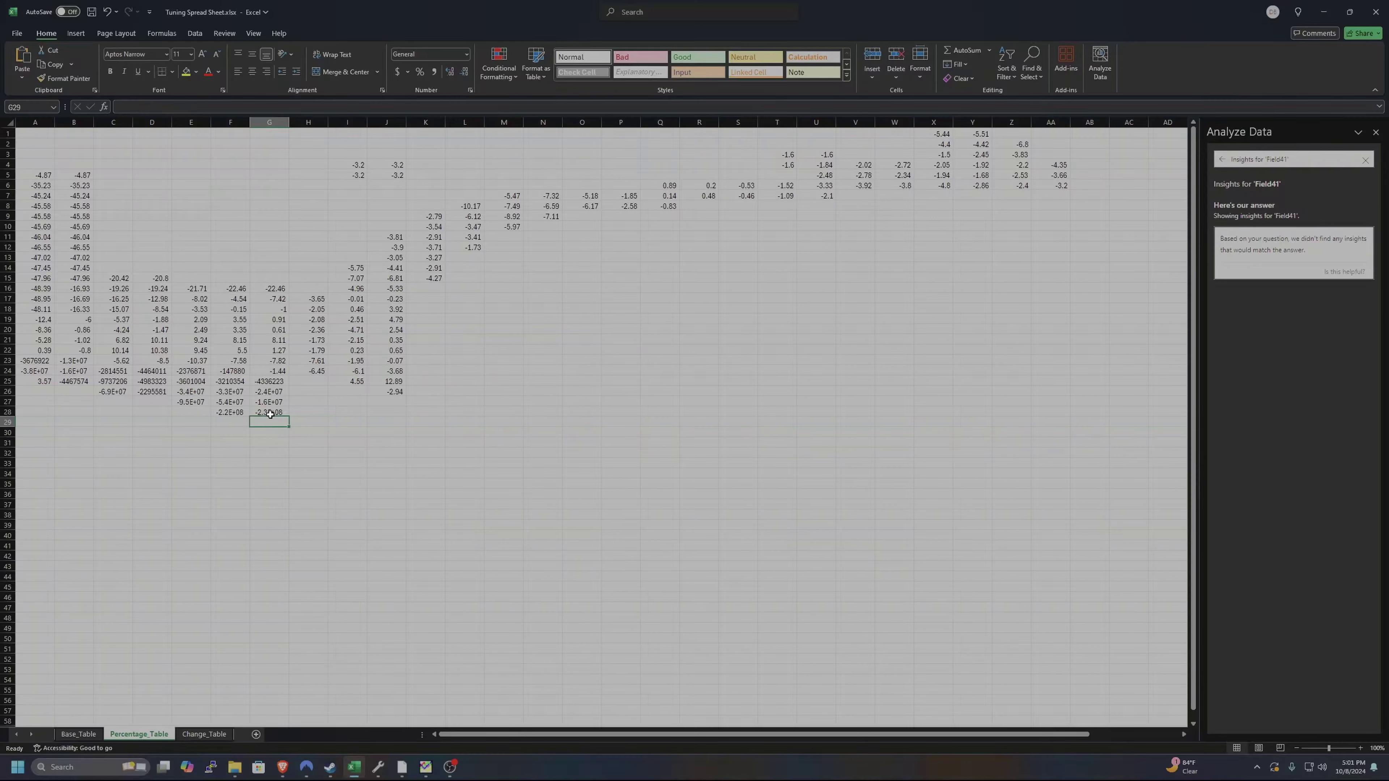
pyautogui.click(272, 415)
pyautogui.press('Delete')
pyautogui.click(272, 404)
pyautogui.click(272, 386)
pyautogui.press('Delete')
pyautogui.click(272, 383)
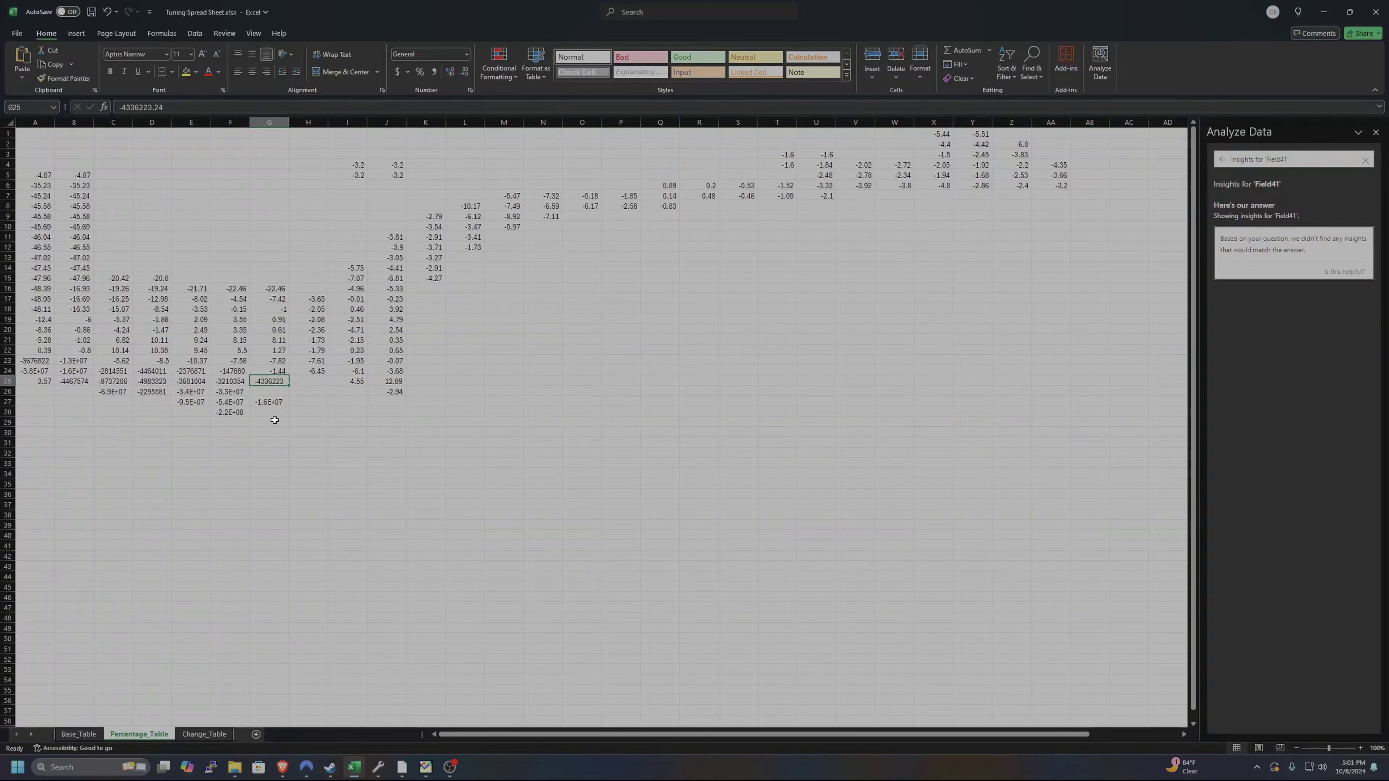
pyautogui.press('Delete')
pyautogui.click(273, 404)
pyautogui.press('Delete')
# Clear the extreme negative values from cells F24:F28.
pyautogui.click(224, 413)
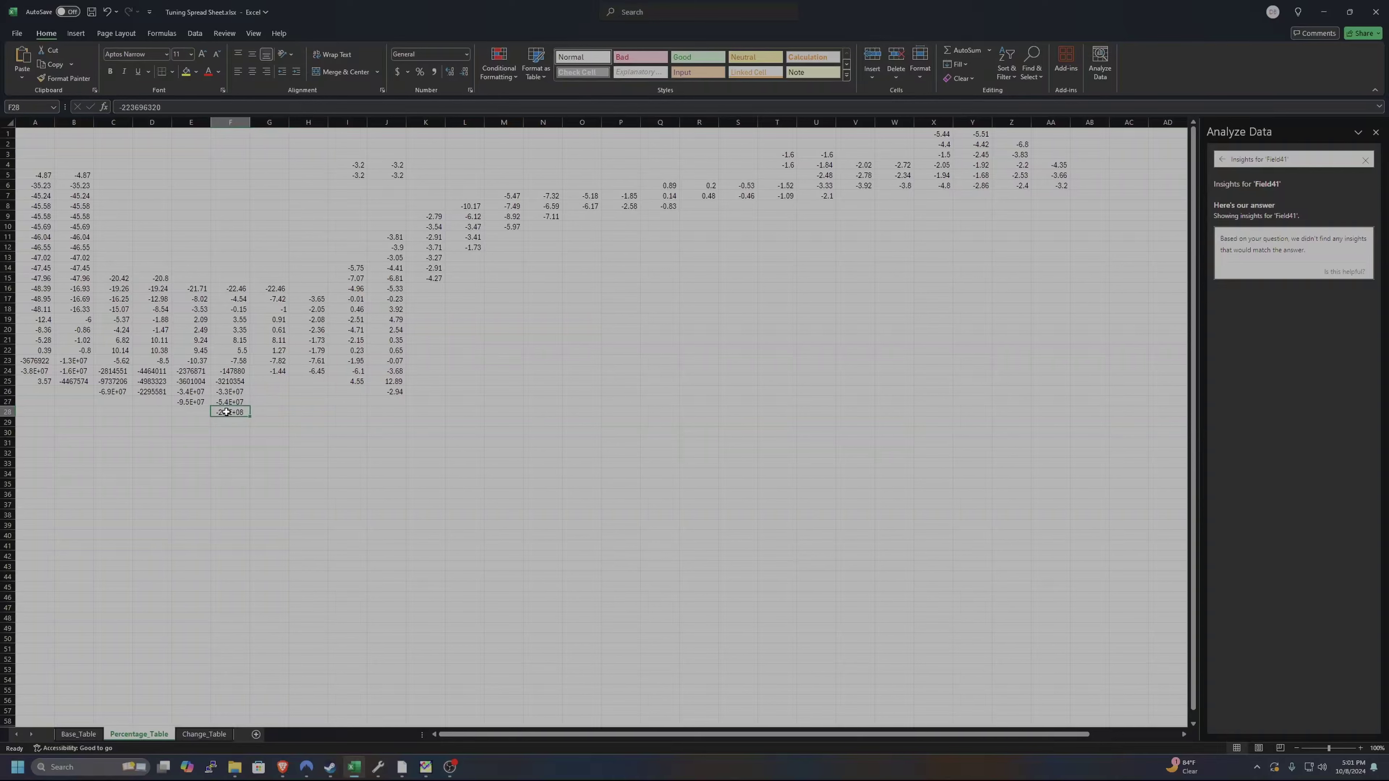
pyautogui.press('Delete')
pyautogui.click(228, 402)
pyautogui.press('Delete')
pyautogui.click(232, 390)
pyautogui.press('Delete')
pyautogui.click(232, 381)
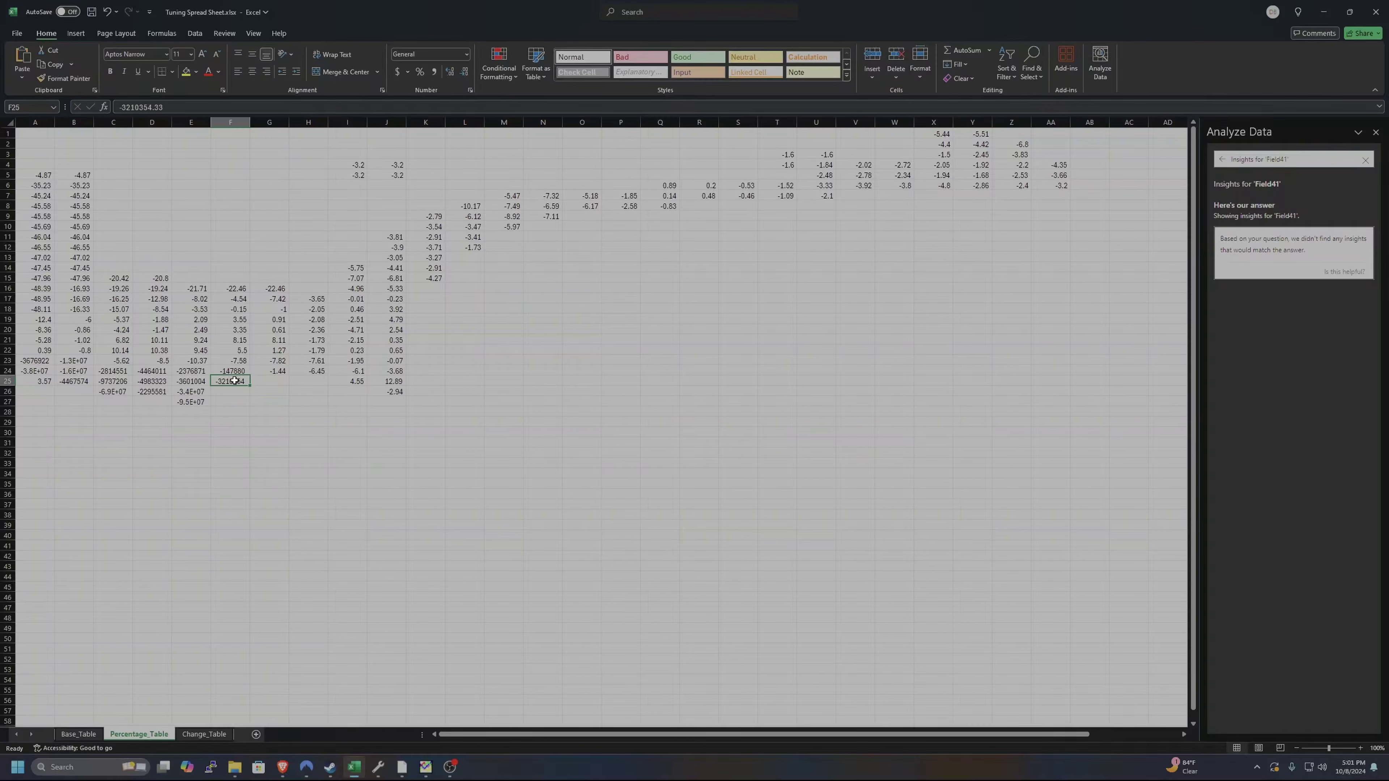
pyautogui.press('Delete')
pyautogui.click(231, 372)
pyautogui.press('Delete')
# Clear the extreme negative values from cells E24:E27.
pyautogui.click(194, 376)
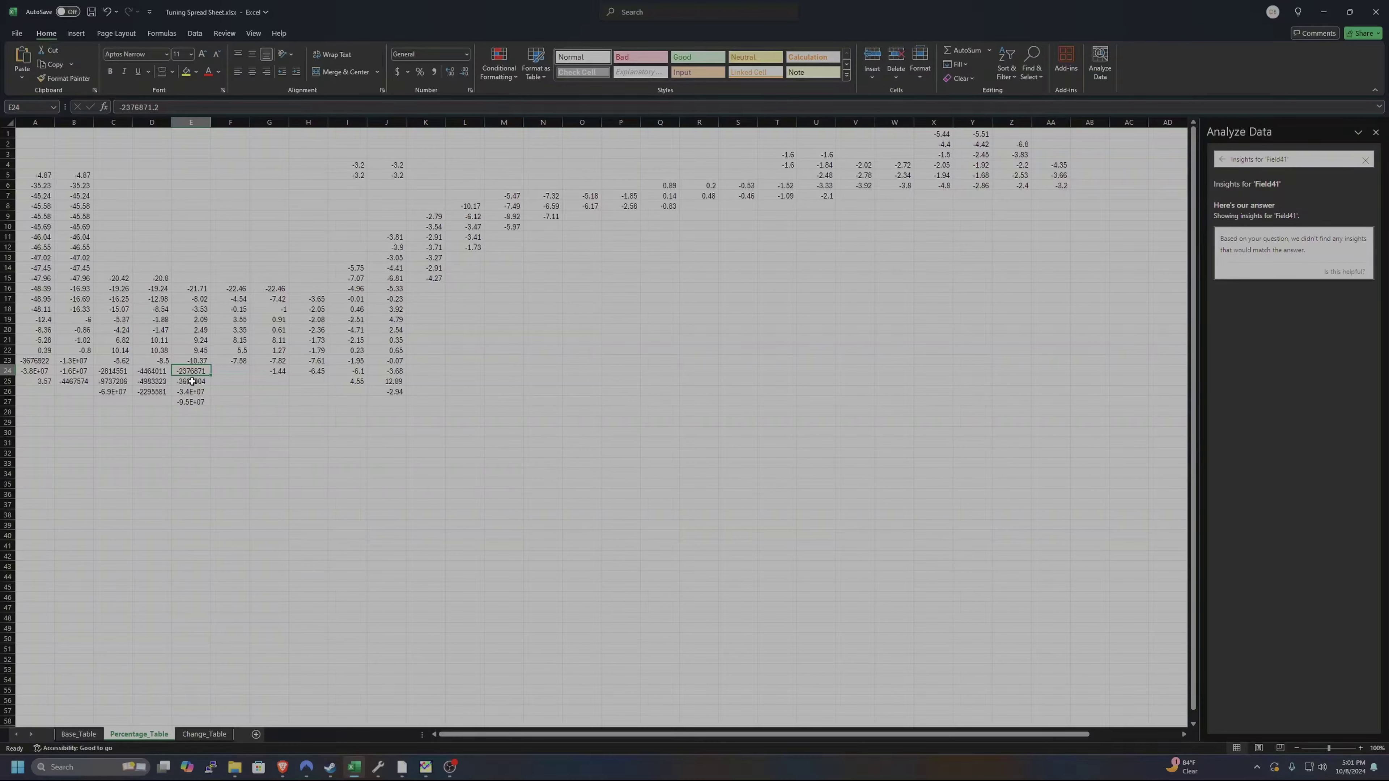
pyautogui.press('Delete')
pyautogui.click(193, 382)
pyautogui.press('Delete')
pyautogui.click(193, 391)
pyautogui.press('Delete')
pyautogui.click(194, 401)
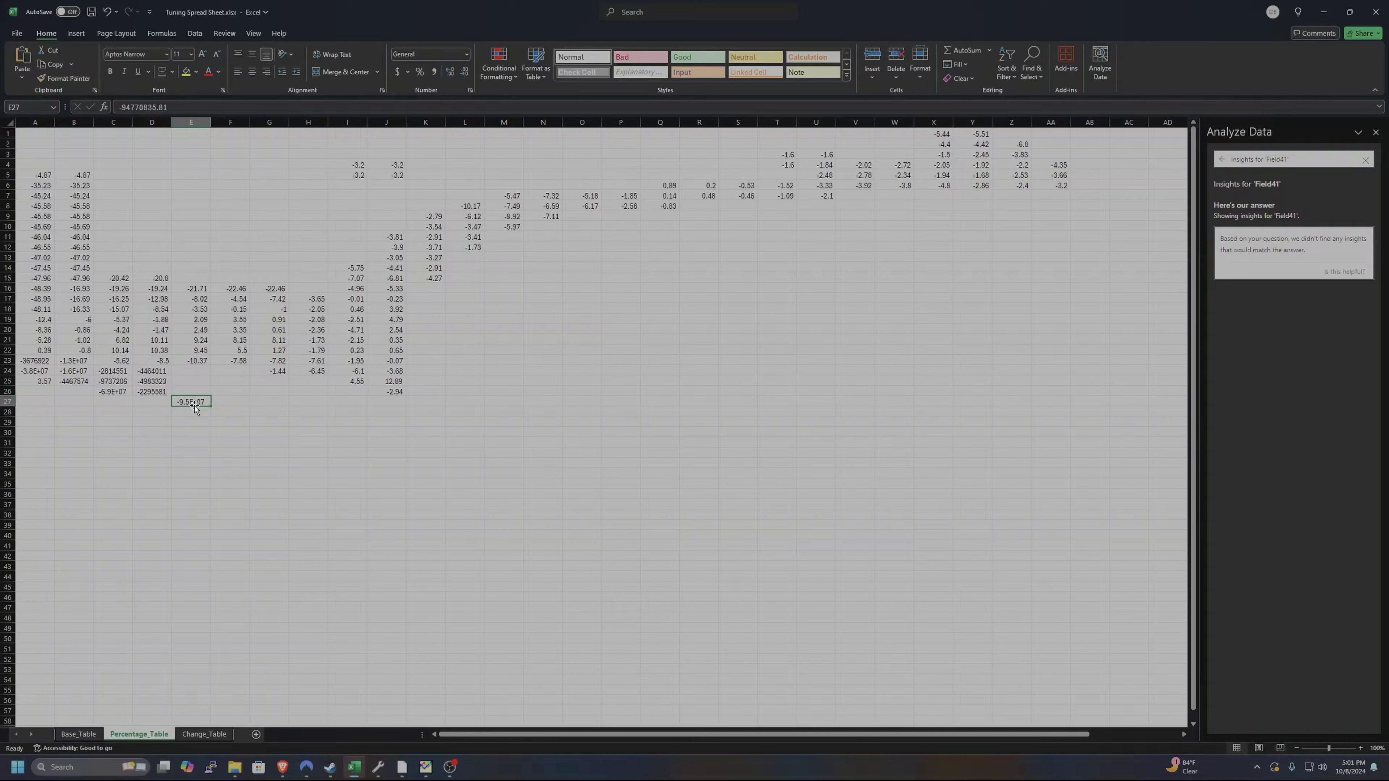
pyautogui.press('Delete')
# Clear the extreme negative values from cells D24:D26.
pyautogui.click(155, 392)
pyautogui.press('Delete')
pyautogui.click(156, 383)
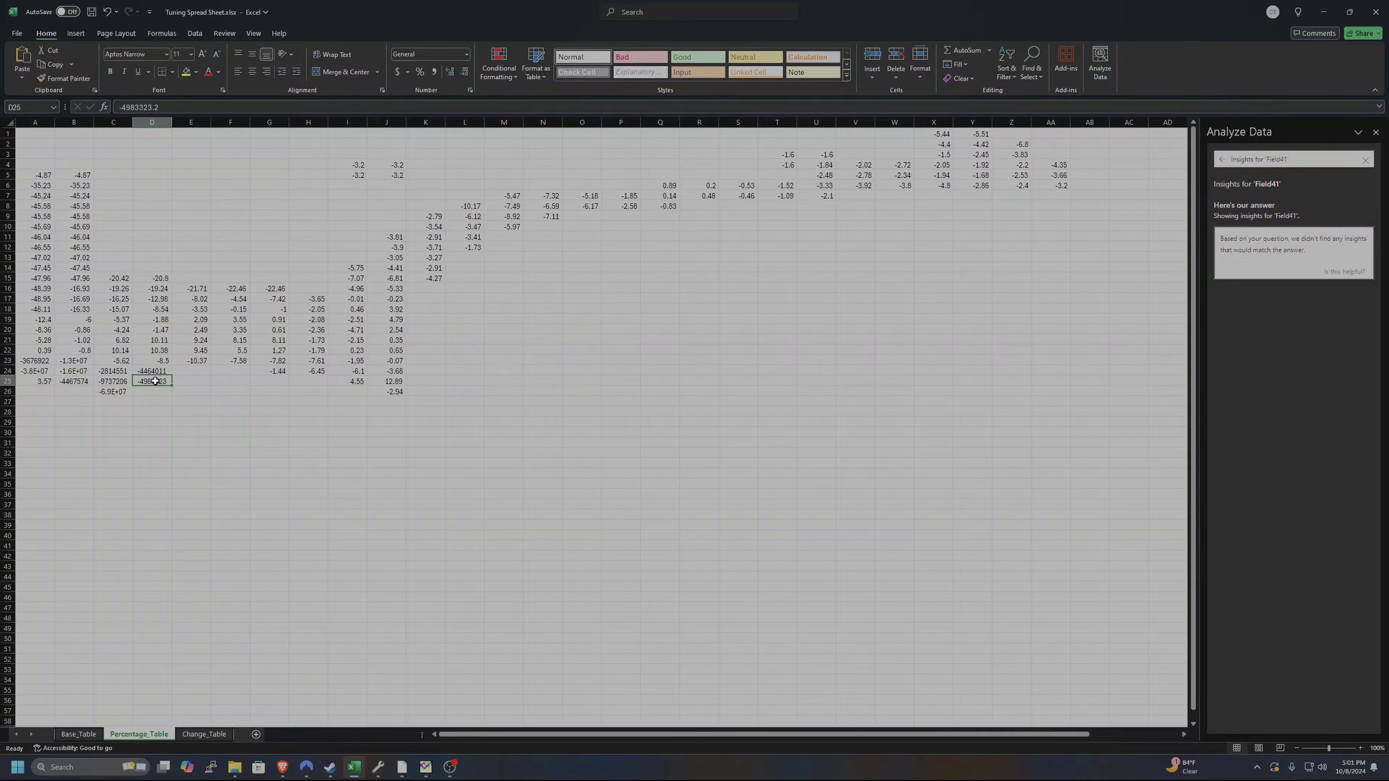
pyautogui.press('Delete')
pyautogui.click(154, 372)
pyautogui.press('Delete')
# Clear the extreme negative values from cells C24:C26.
pyautogui.click(117, 373)
pyautogui.press('Delete')
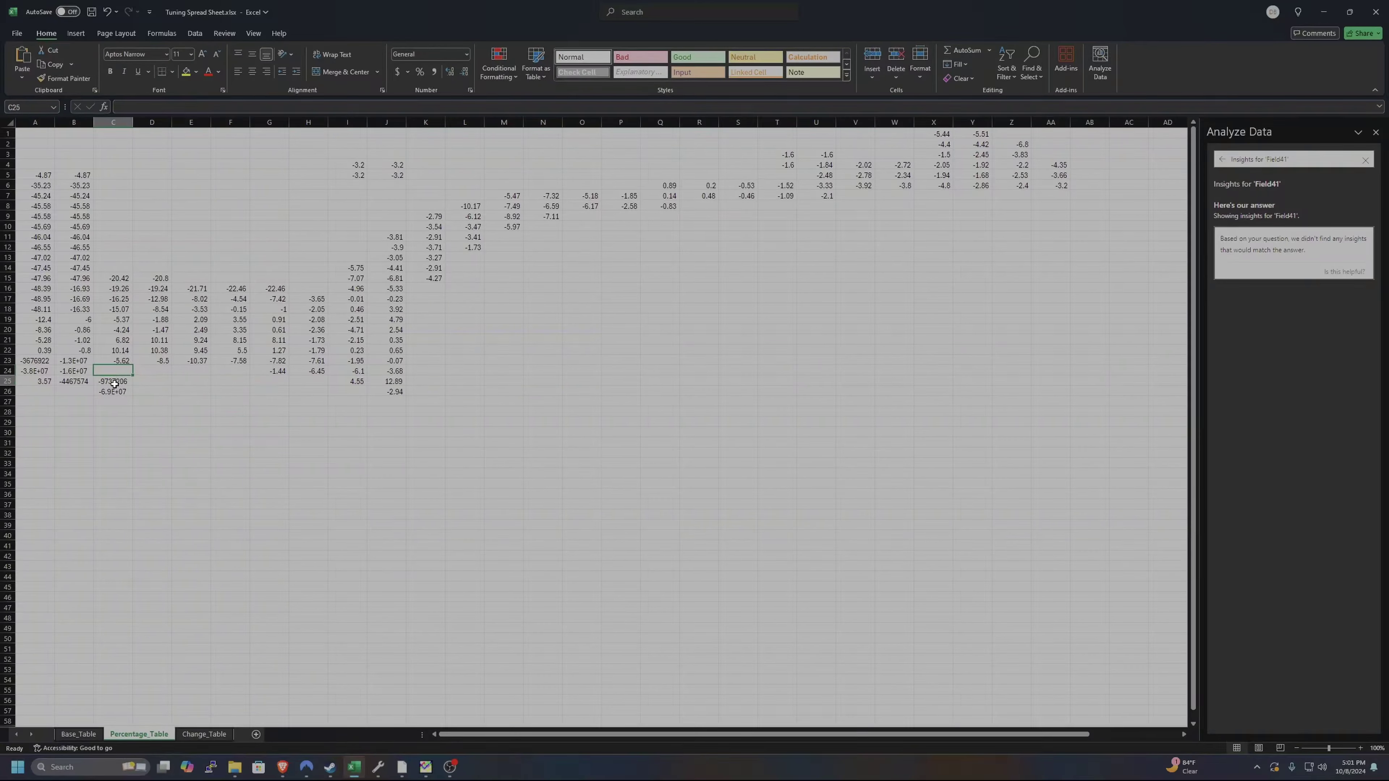
pyautogui.click(116, 383)
pyautogui.press('Delete')
pyautogui.click(112, 392)
pyautogui.press('Delete')
# Clear the extreme negative values from cells B23:B25.
pyautogui.click(76, 382)
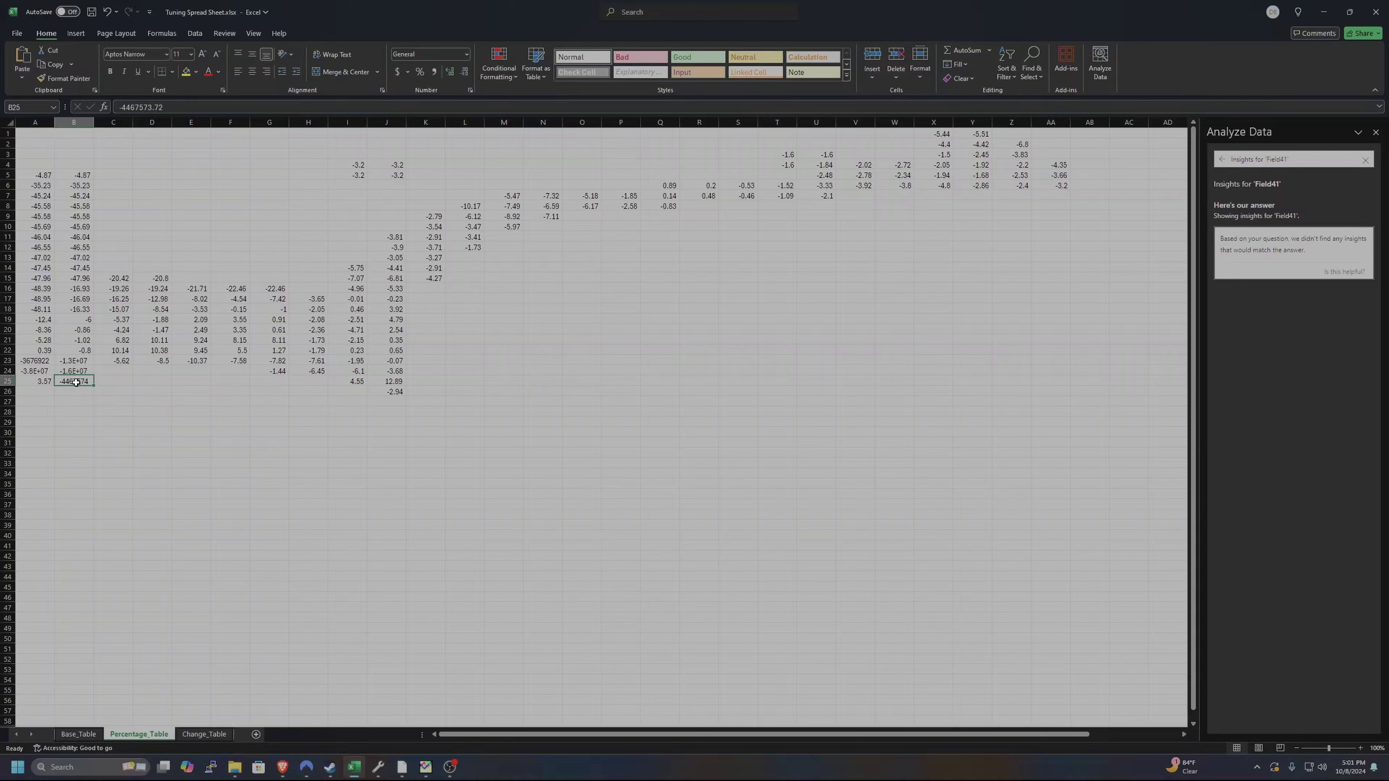
pyautogui.press('Delete')
pyautogui.click(75, 372)
pyautogui.press('Delete')
pyautogui.click(73, 361)
pyautogui.press('Delete')
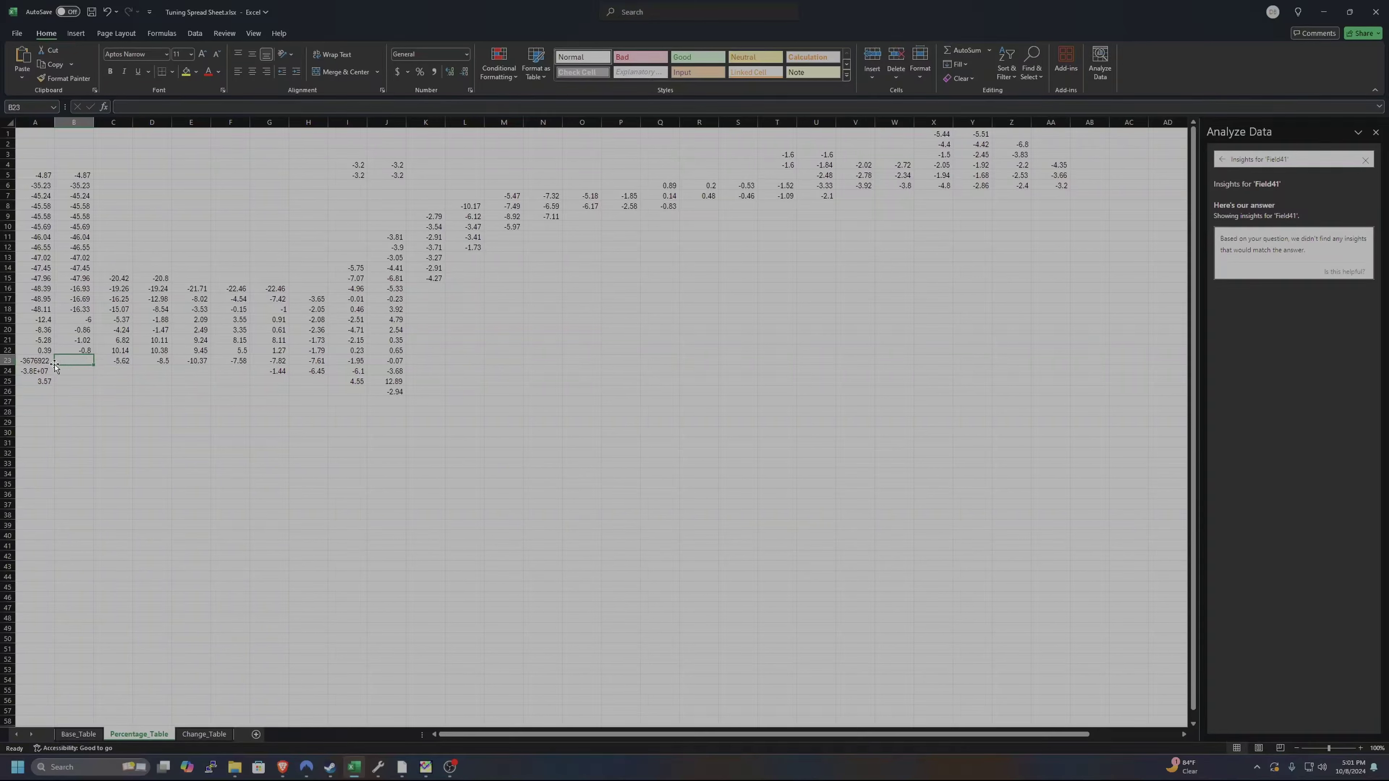
# Clear the extreme negative values from cells A23 and A24, keeping the value in A25.
pyautogui.click(42, 363)
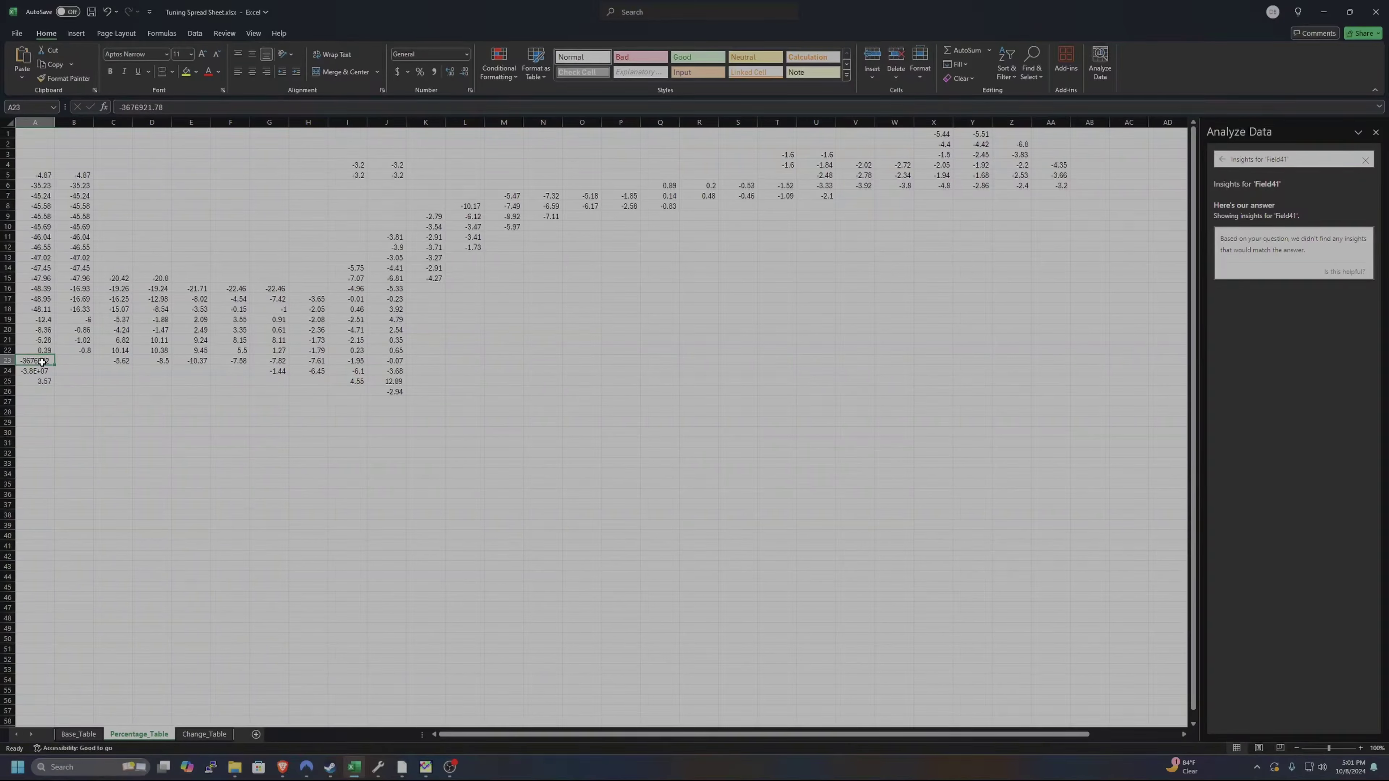
pyautogui.press('Delete')
pyautogui.click(37, 372)
pyautogui.press('Delete')
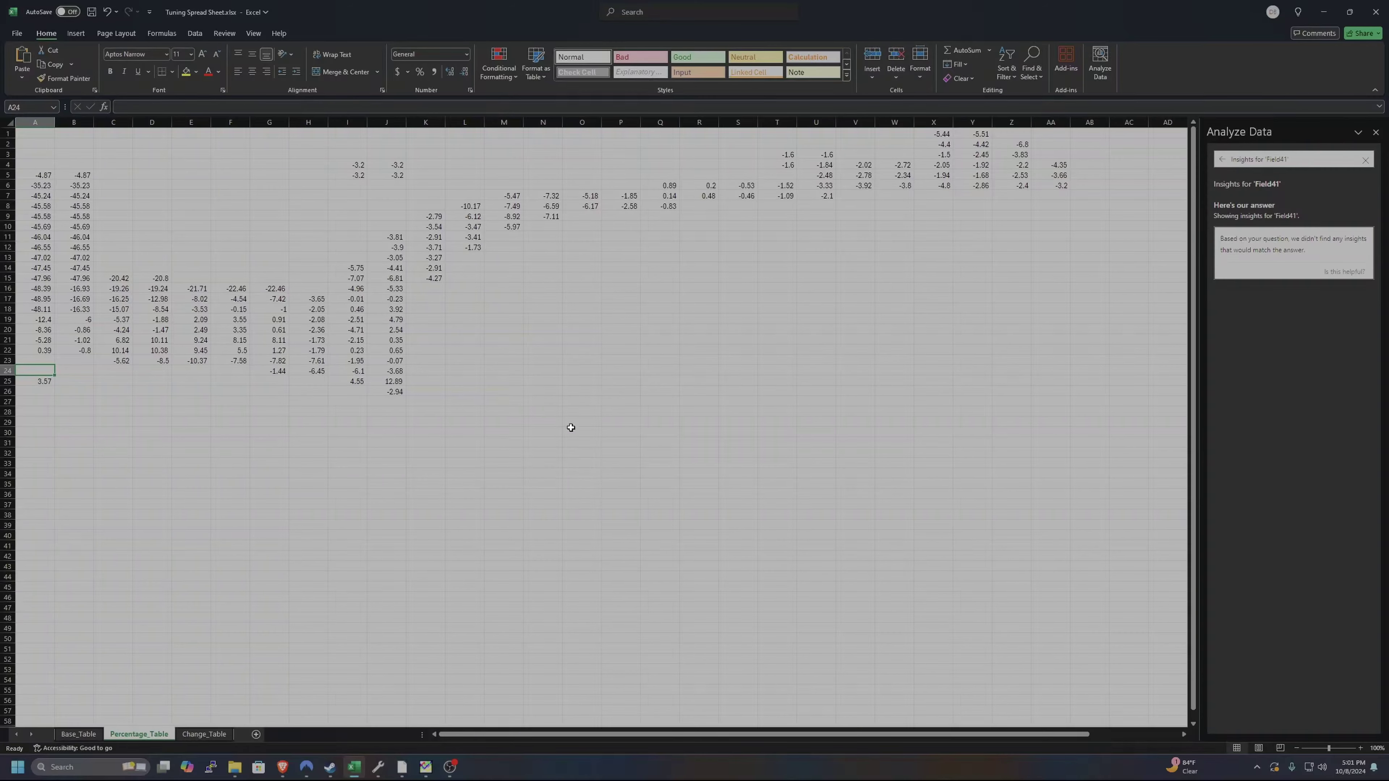
# Review the MAP vs. RPM histogram in MegaLogViewer, and return to the Excel spreadsheet.
pyautogui.click(425, 768)
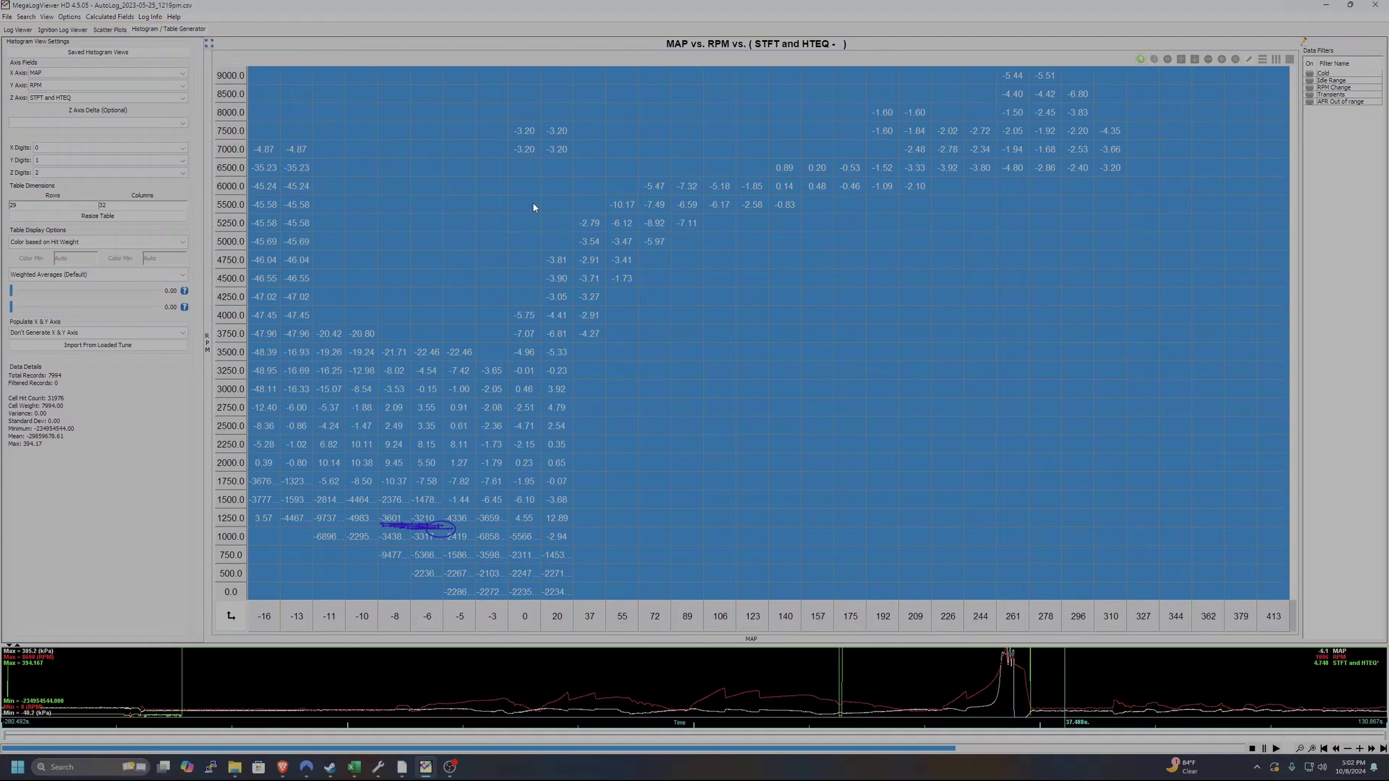
pyautogui.moveTo(533, 203)
pyautogui.click(365, 771)
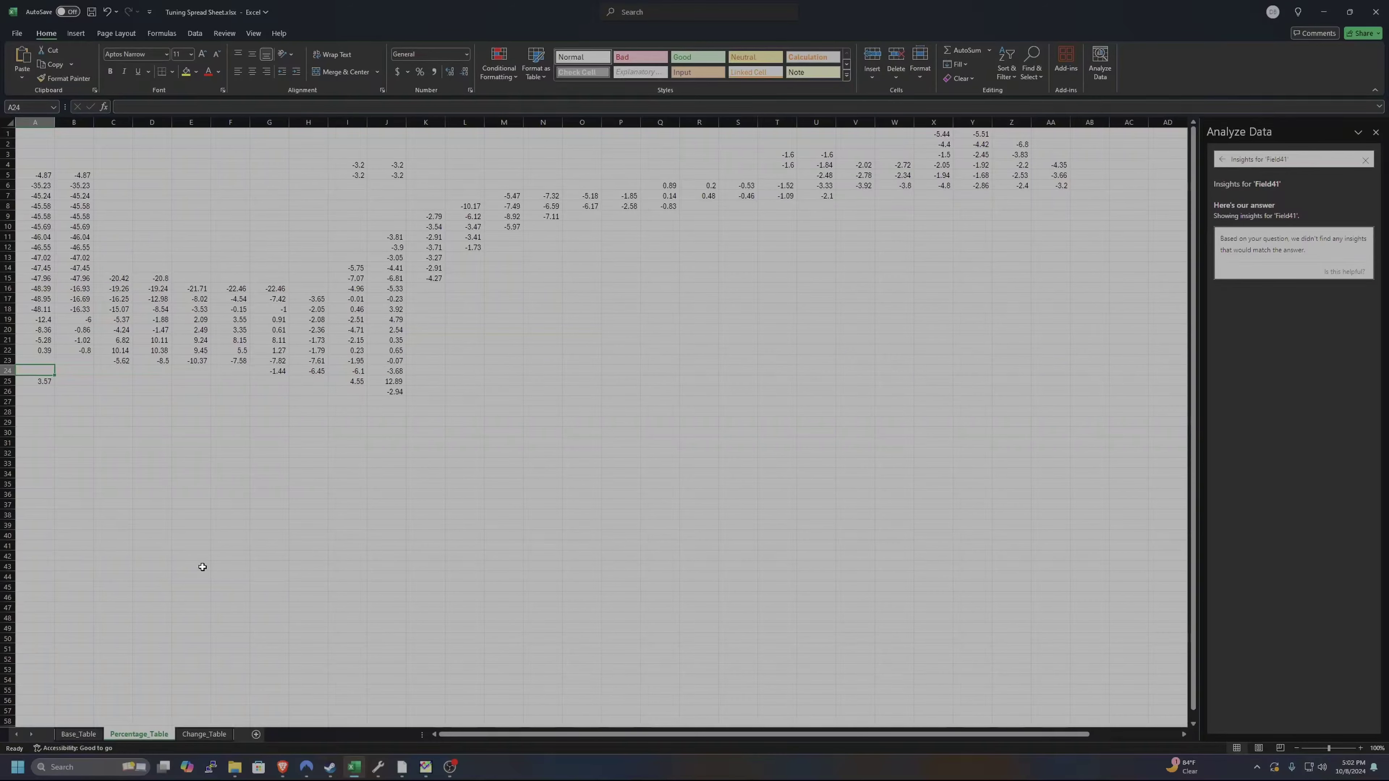
# Compare cell C19 across the Base_Table, Percentage_Table and Change_Table sheets to examine how the correction is applied.
pyautogui.click(198, 734)
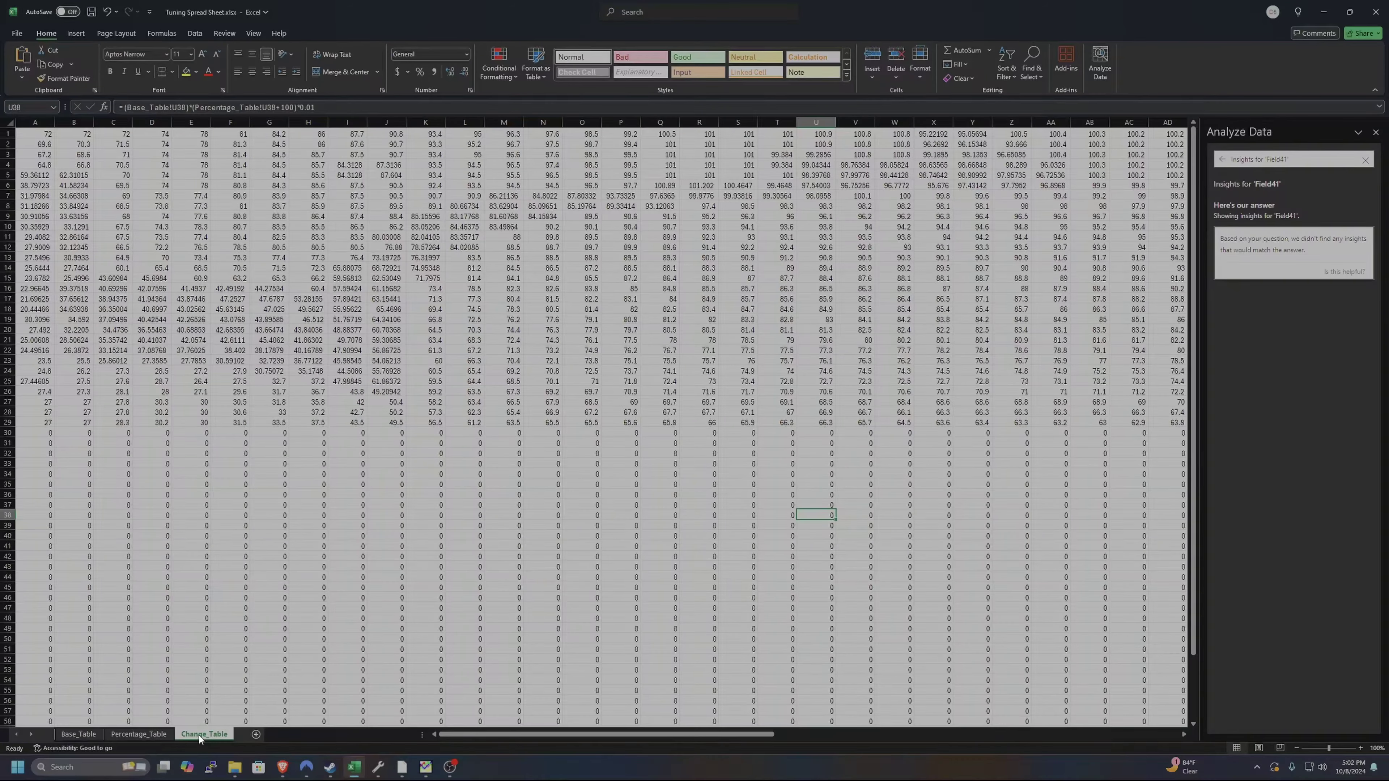
pyautogui.click(89, 734)
pyautogui.click(129, 361)
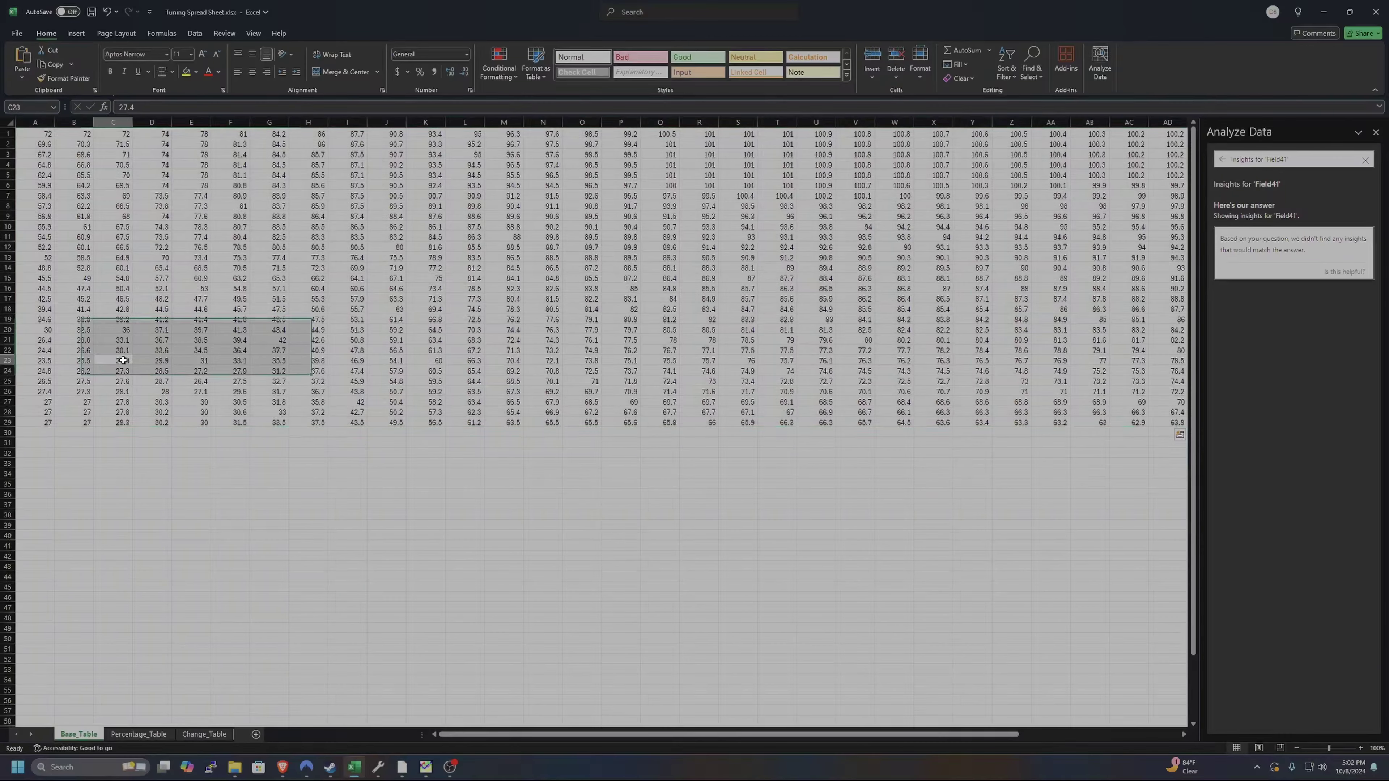
pyautogui.click(156, 736)
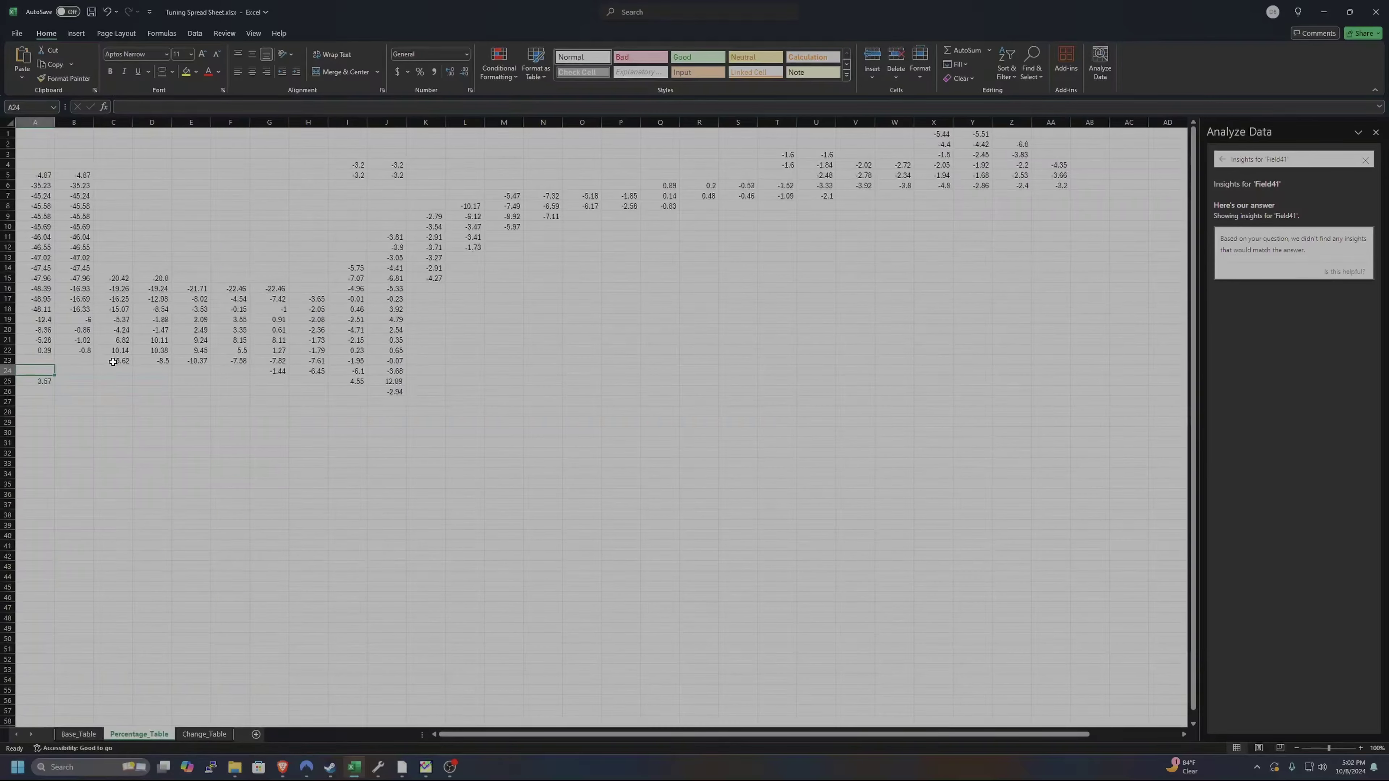
pyautogui.click(125, 320)
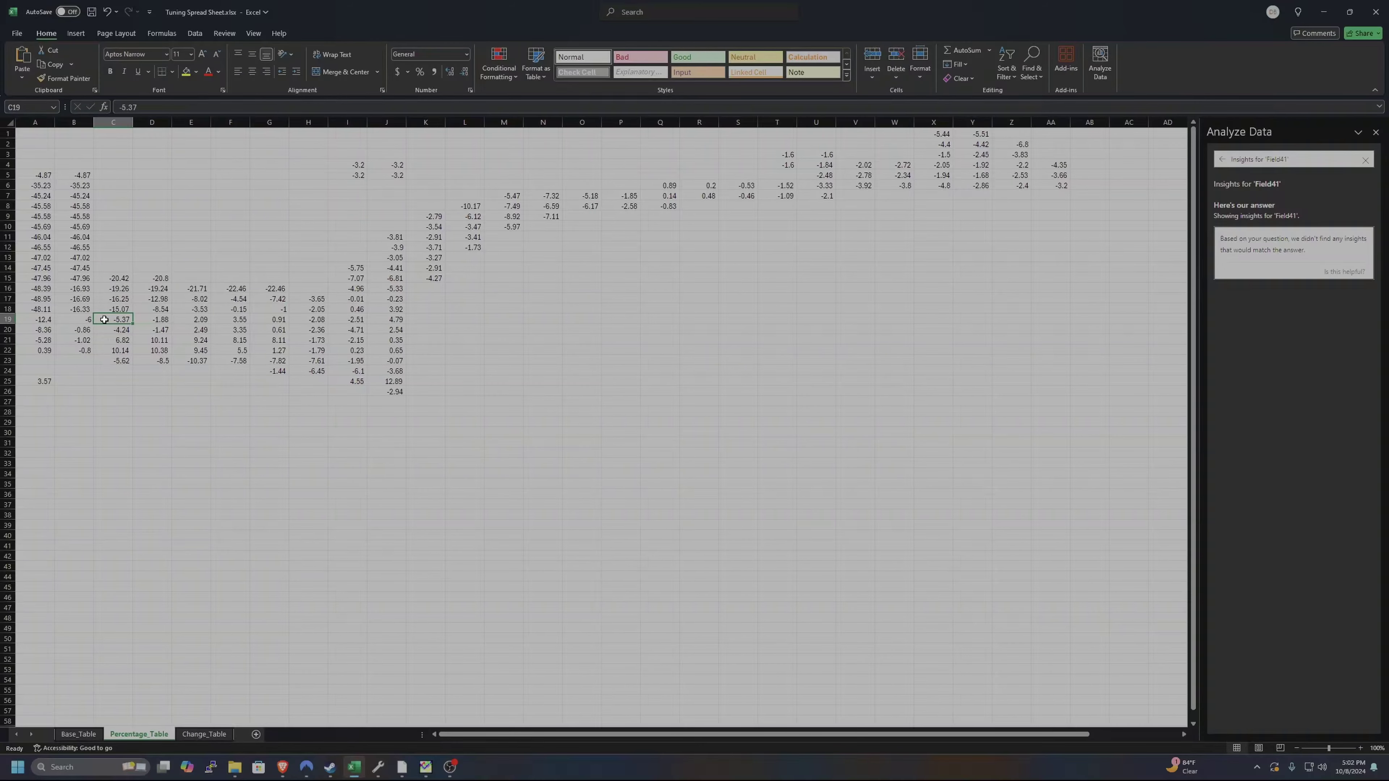
pyautogui.click(194, 732)
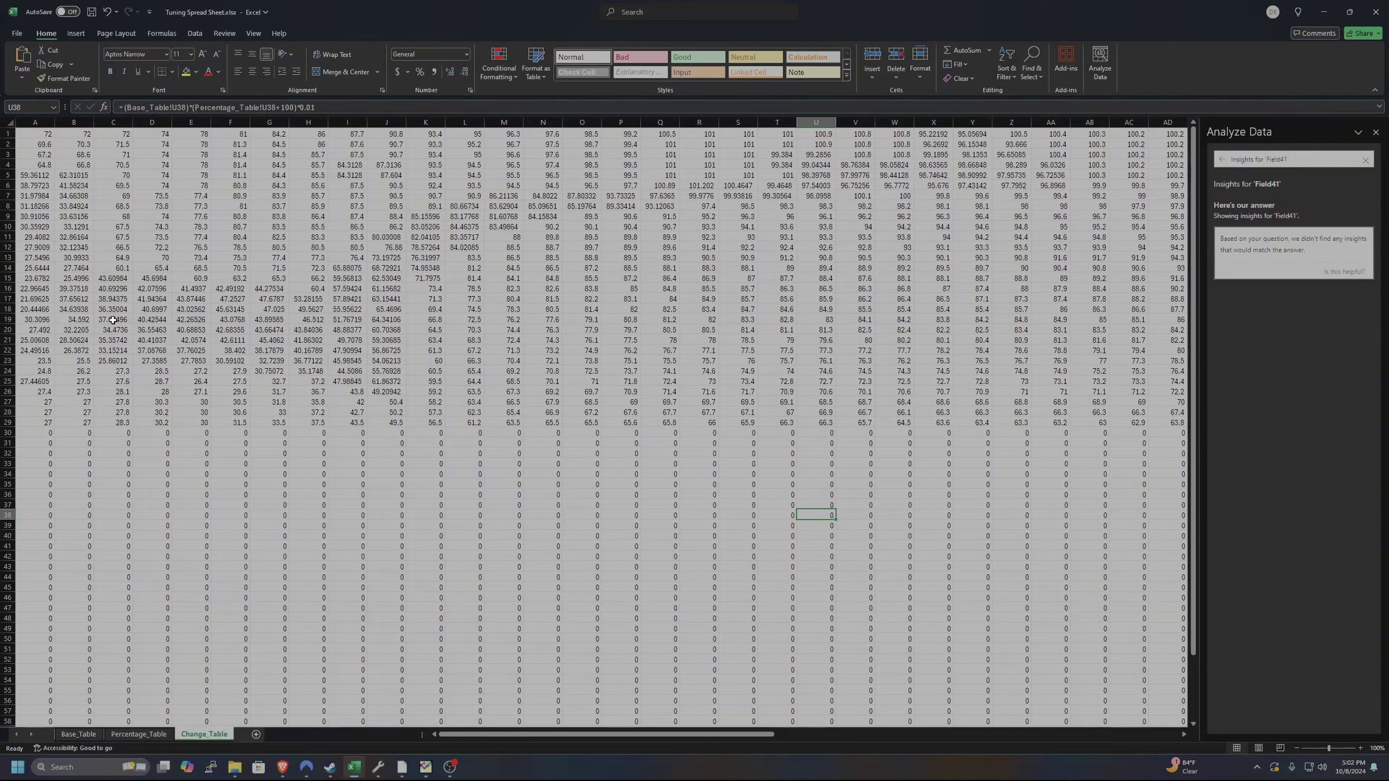
pyautogui.click(153, 733)
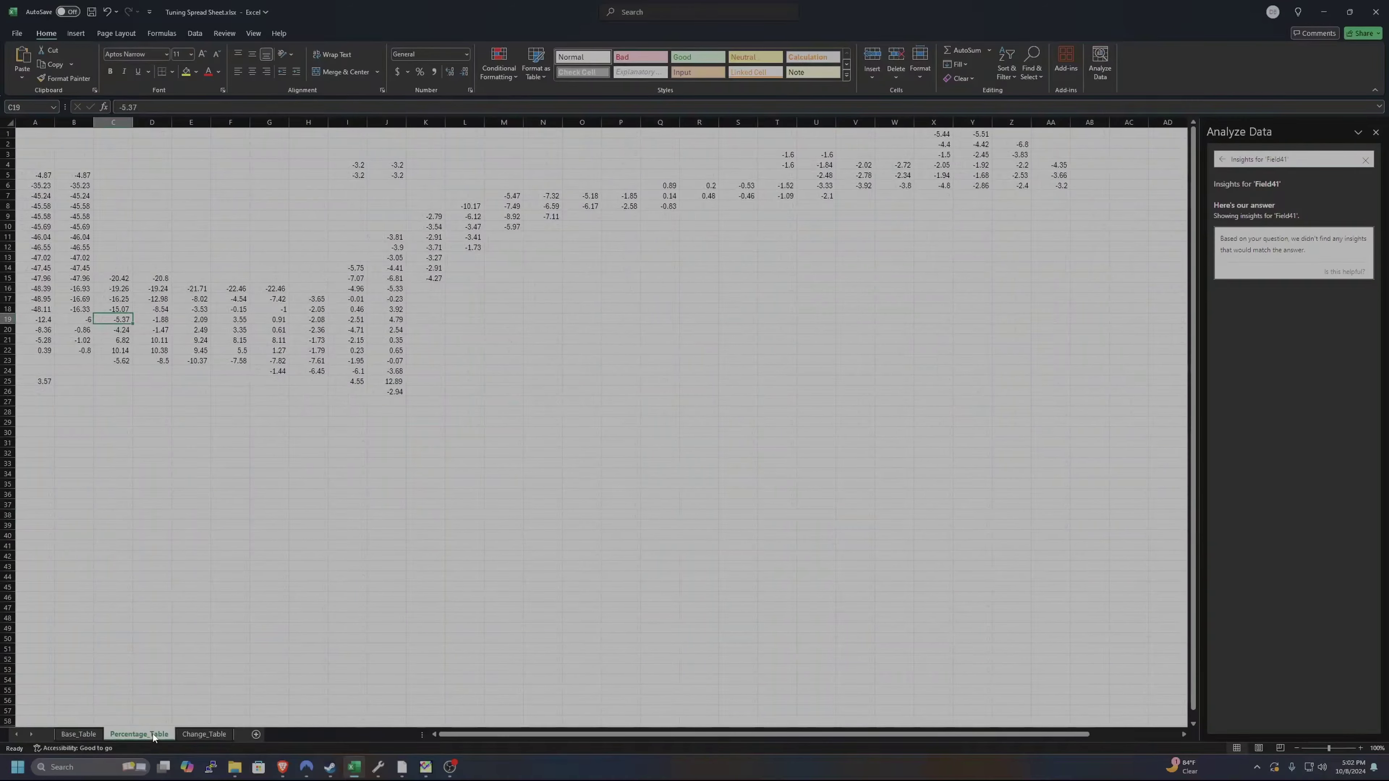
pyautogui.click(207, 733)
pyautogui.click(78, 733)
pyautogui.click(118, 321)
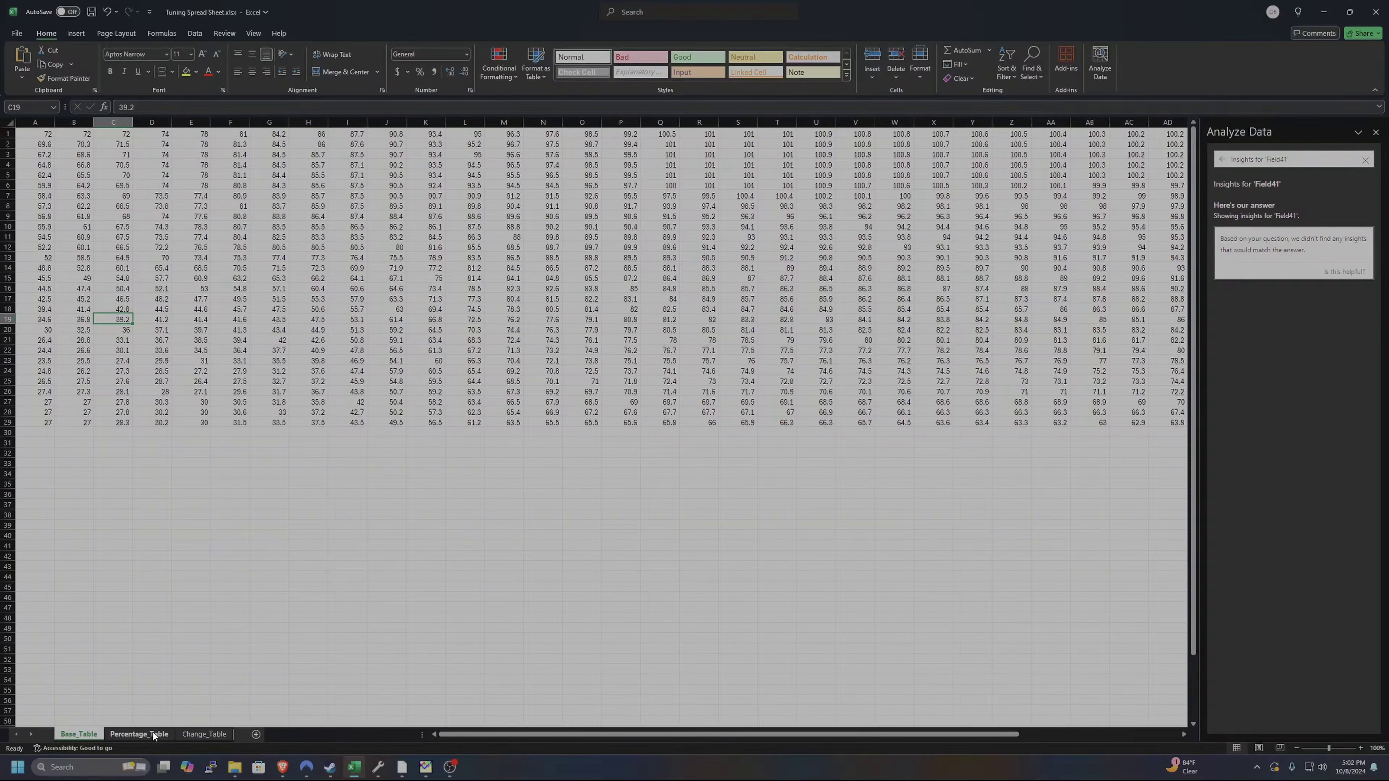
# Open the Calculator app and place its window over the empty lower part of the spreadsheet.
pyautogui.click(101, 774)
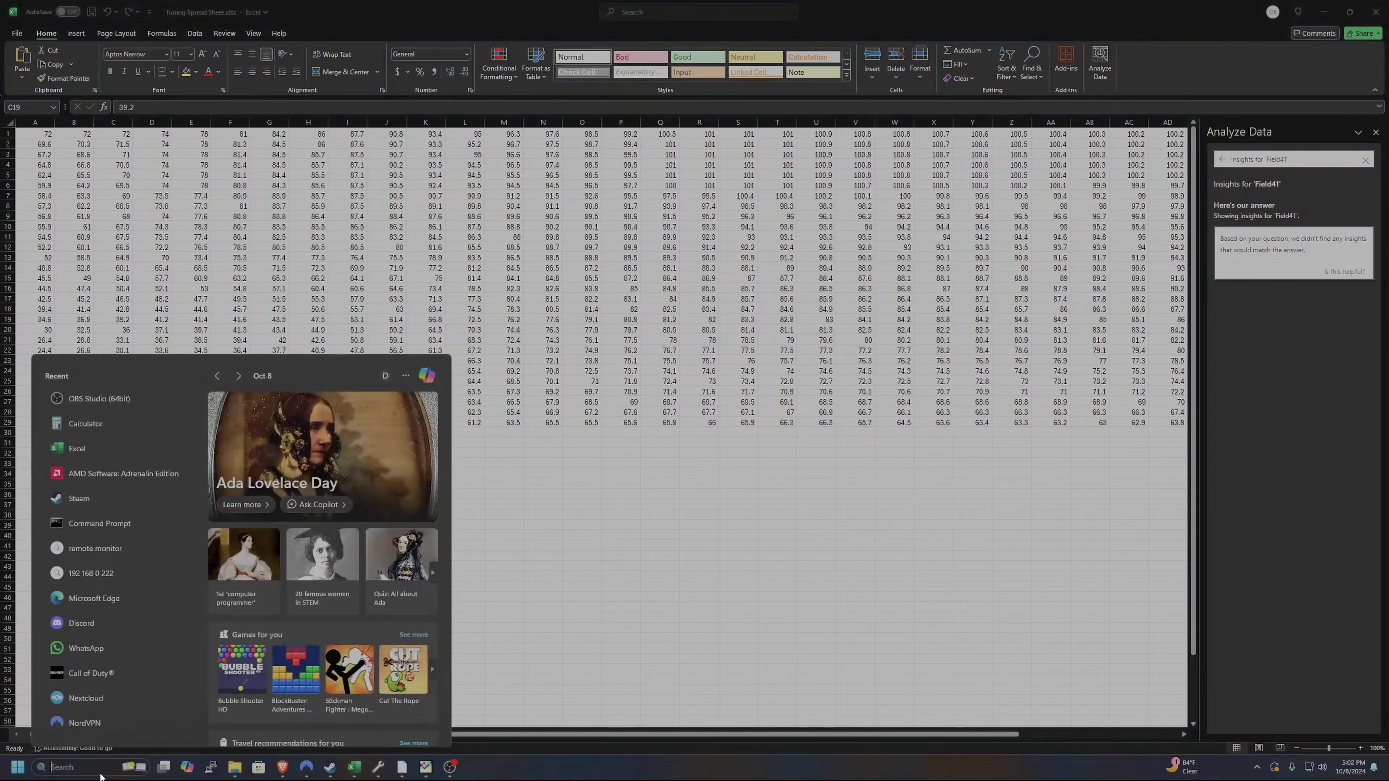
pyautogui.write('cal')
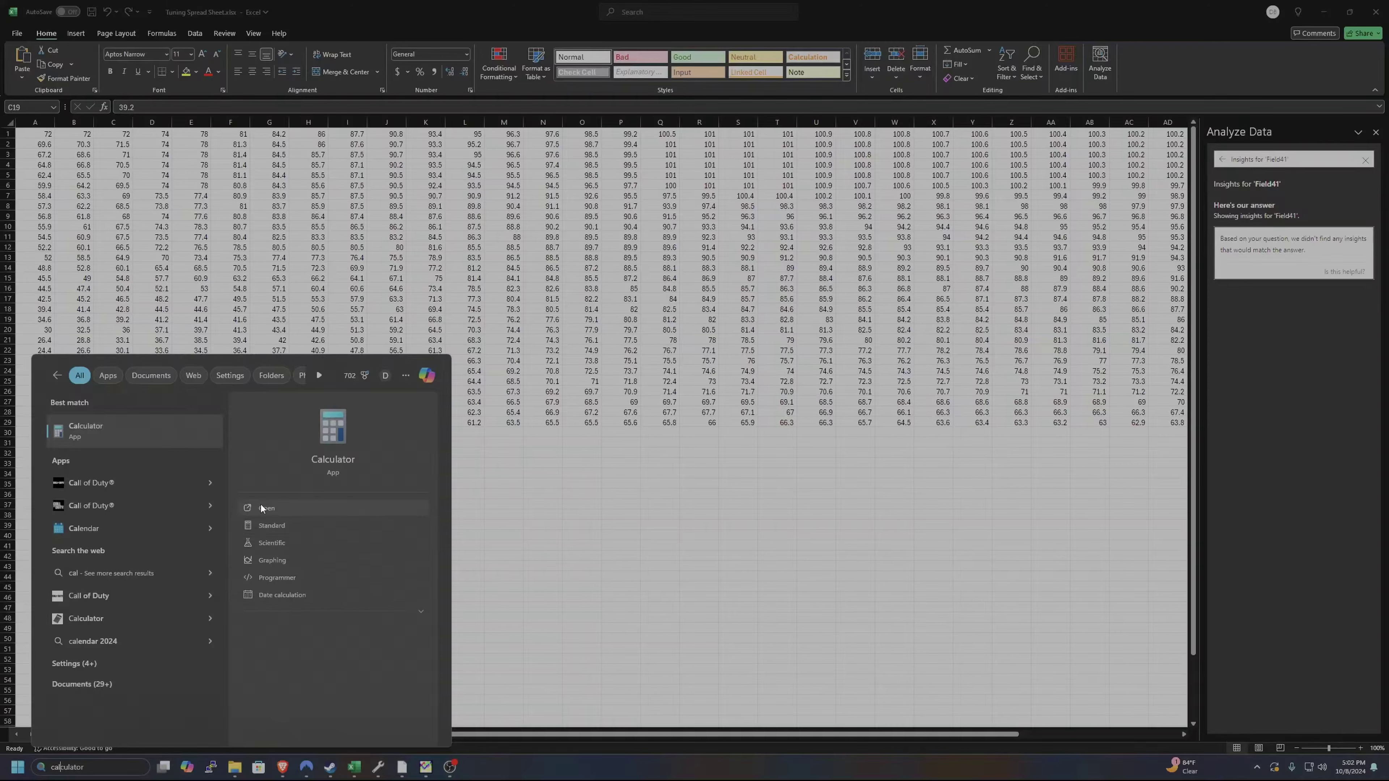
pyautogui.click(263, 507)
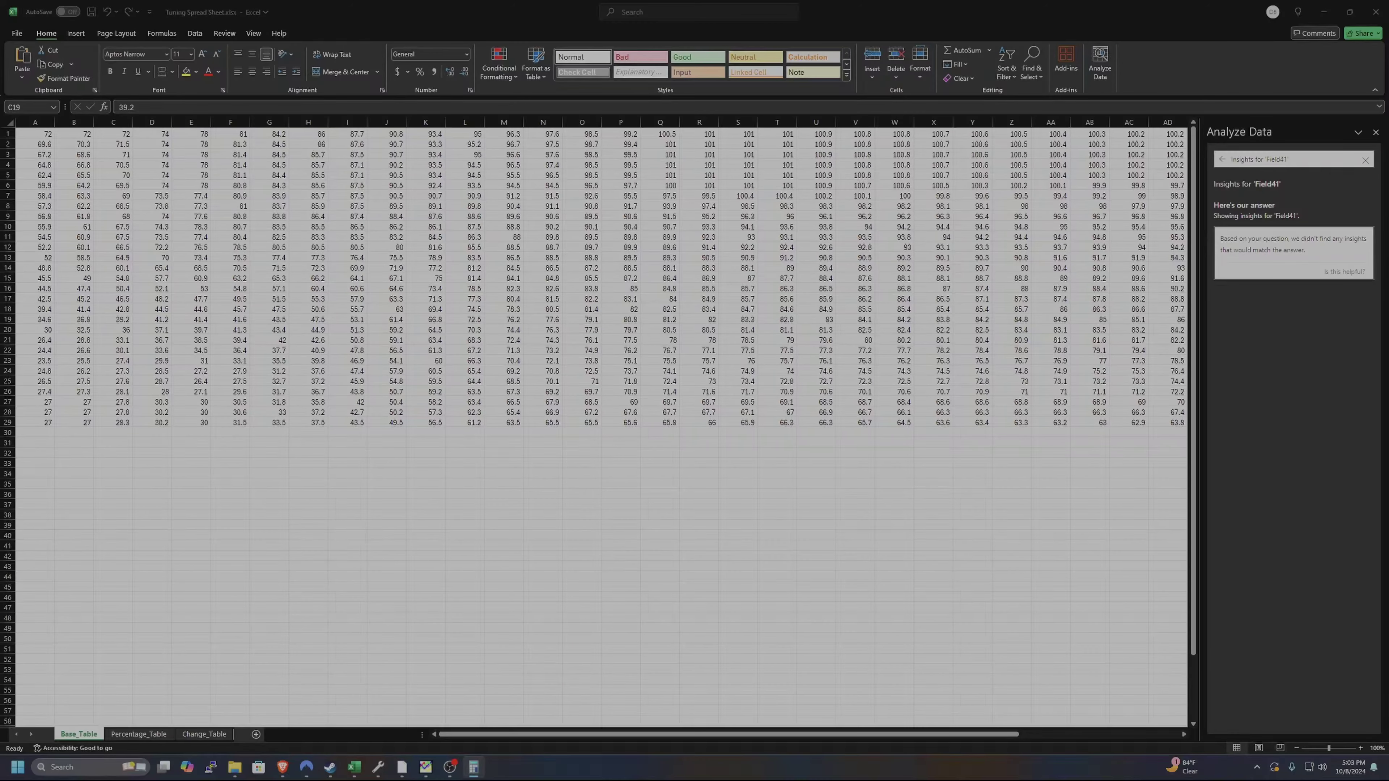
pyautogui.moveTo(525, 335); pyautogui.dragTo(775, 370)
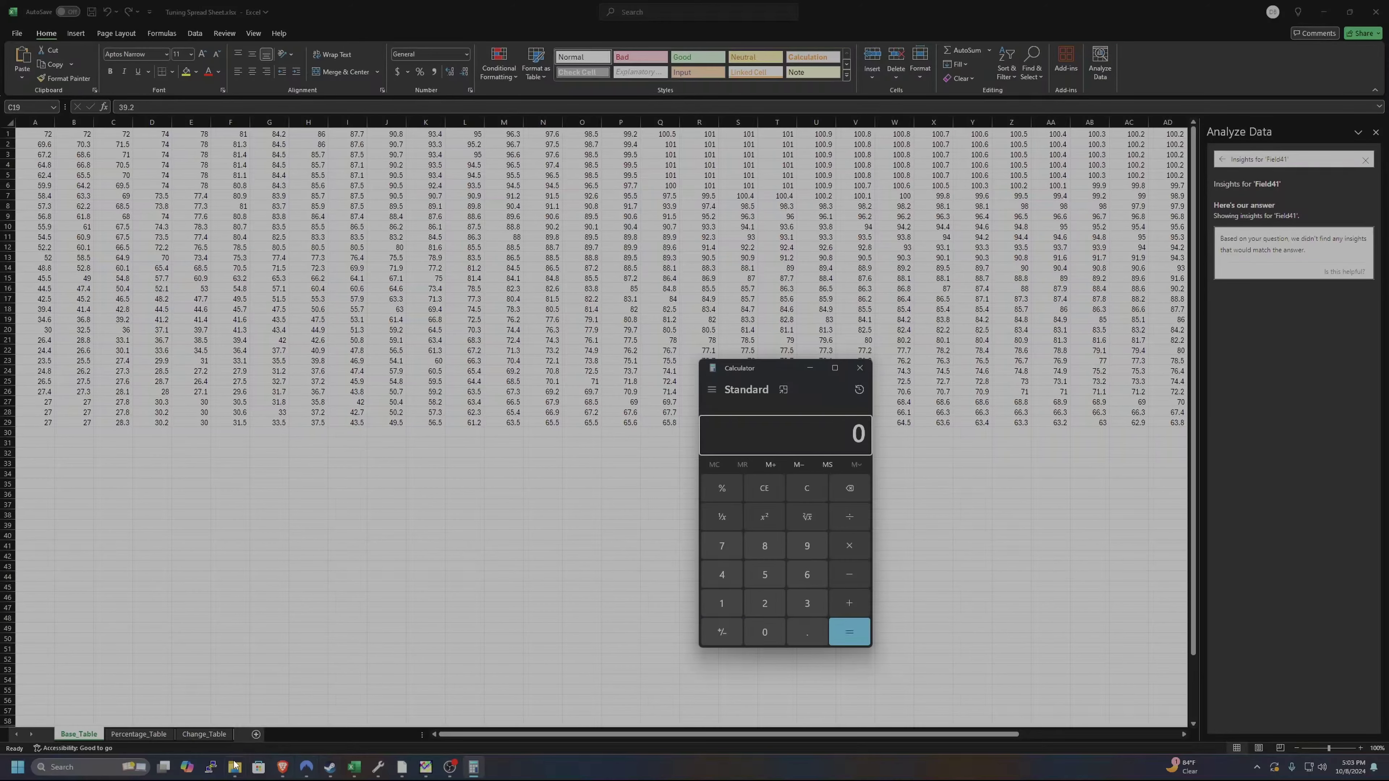
# Look up the C19 correction on Percentage_Table and the C19 base value on Base_Table.
pyautogui.hotkey('alt', 'Tab')
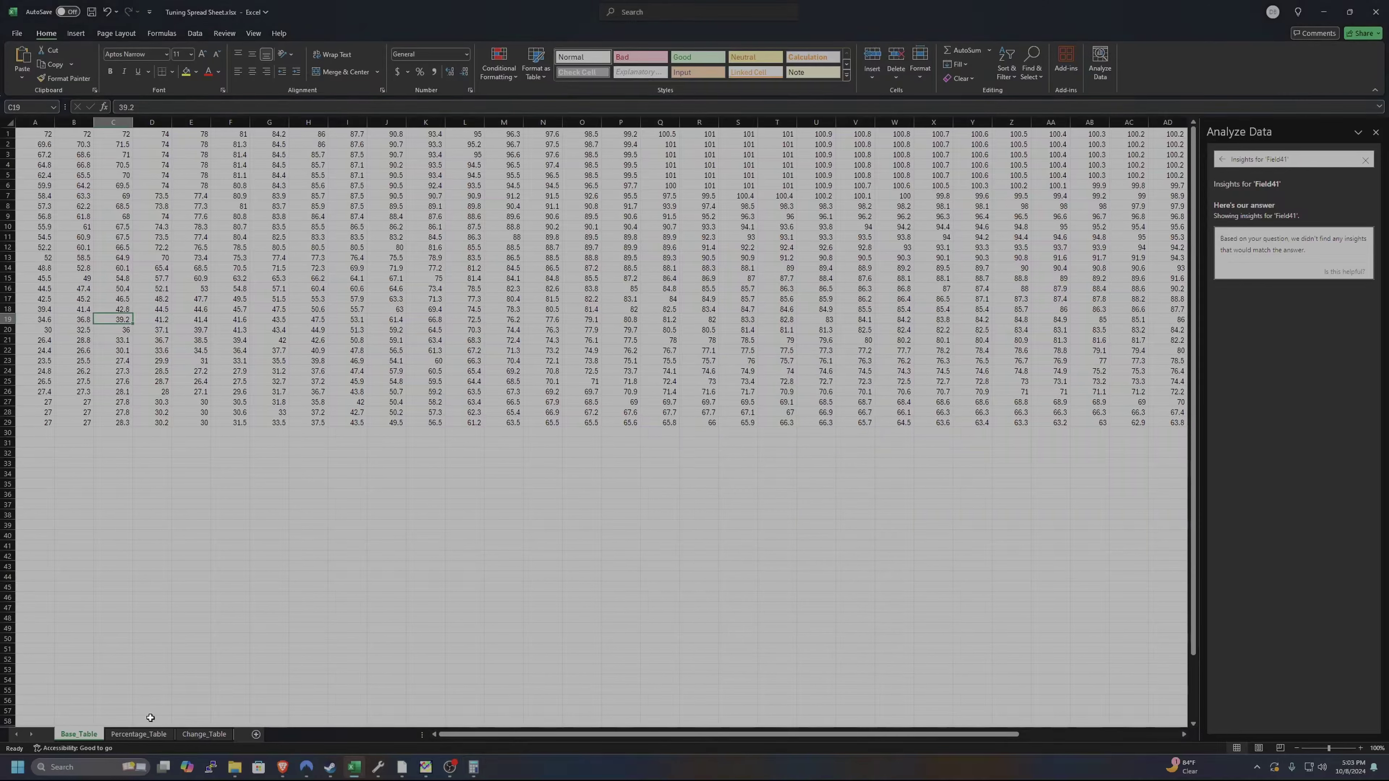
pyautogui.click(157, 735)
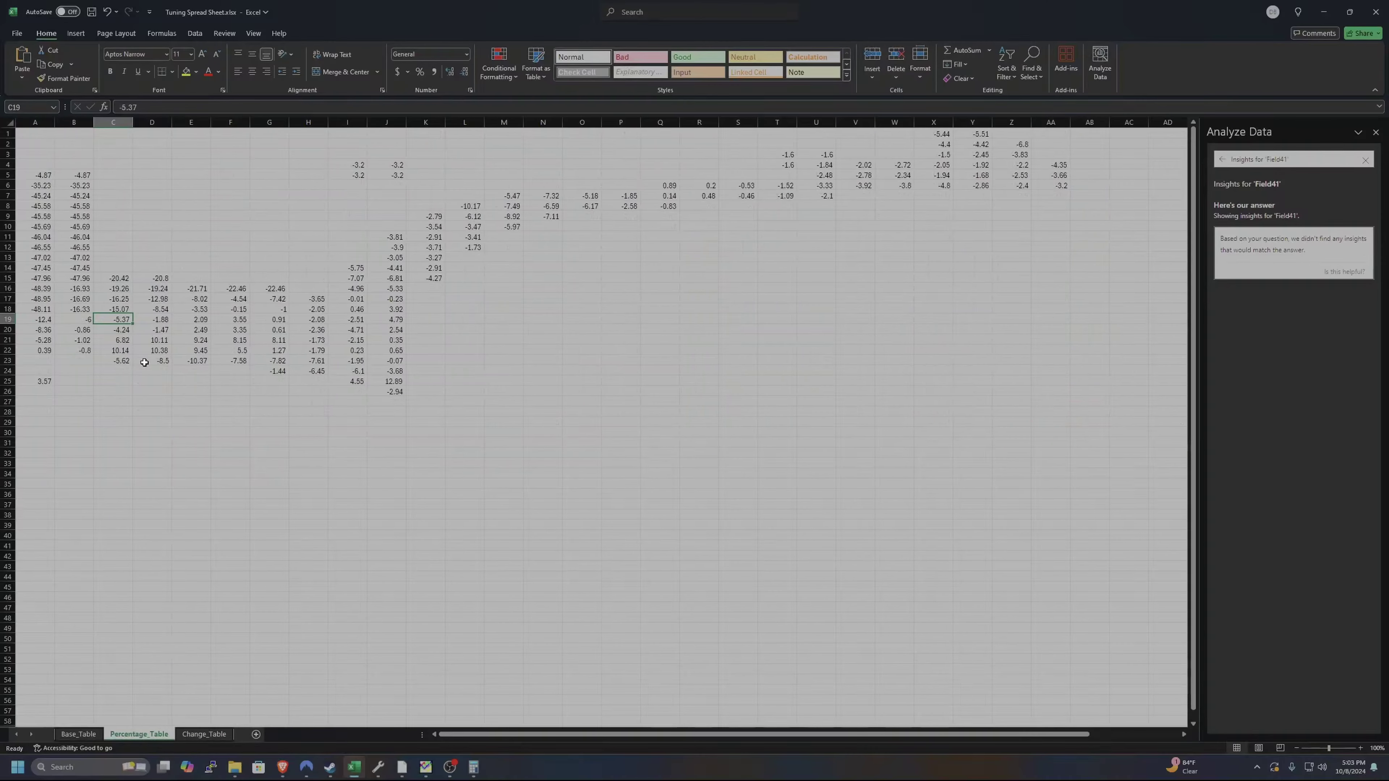
pyautogui.click(473, 767)
pyautogui.click(753, 421)
pyautogui.click(78, 735)
# Multiply 39.2 by 0.9463 in Calculator, rechecking C19's percentage while entering the factor, and move the calculator window aside.
pyautogui.click(473, 769)
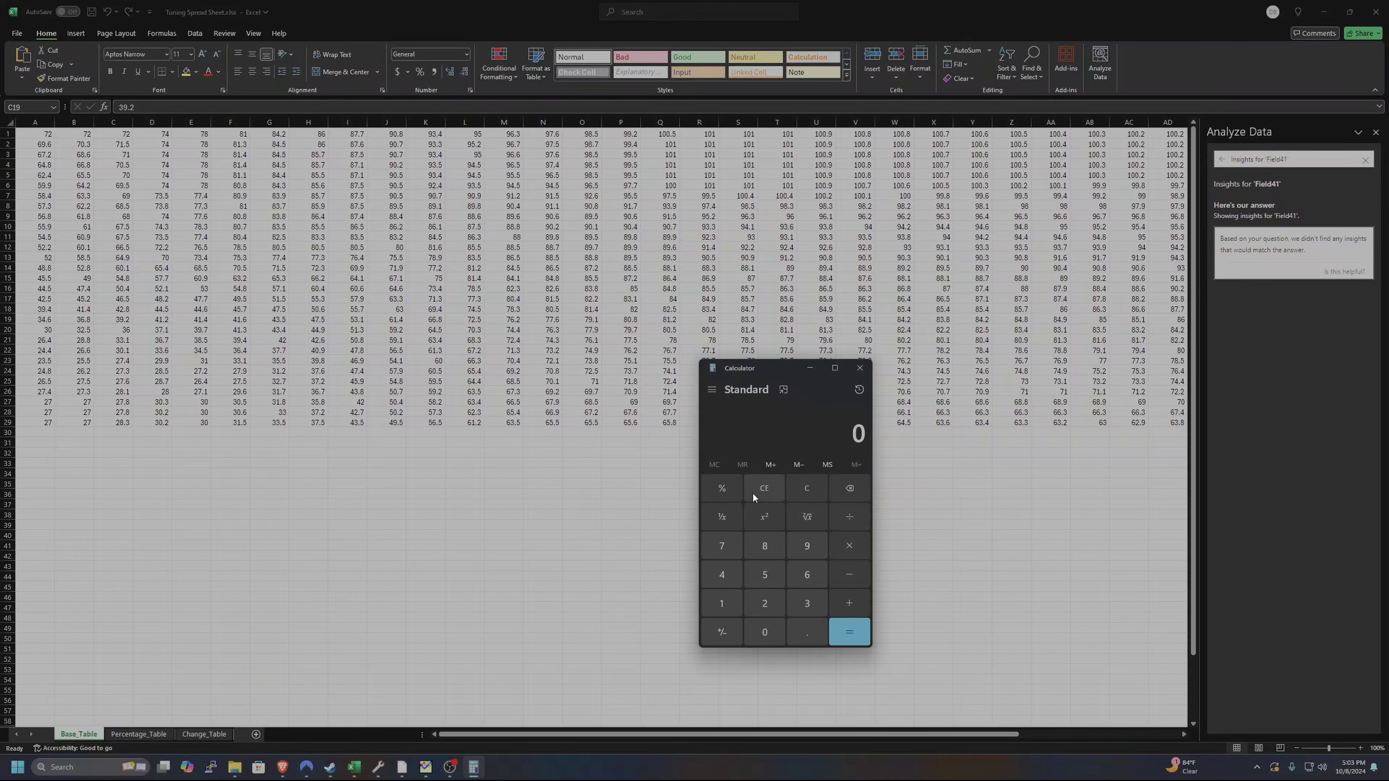
pyautogui.write('39.2')
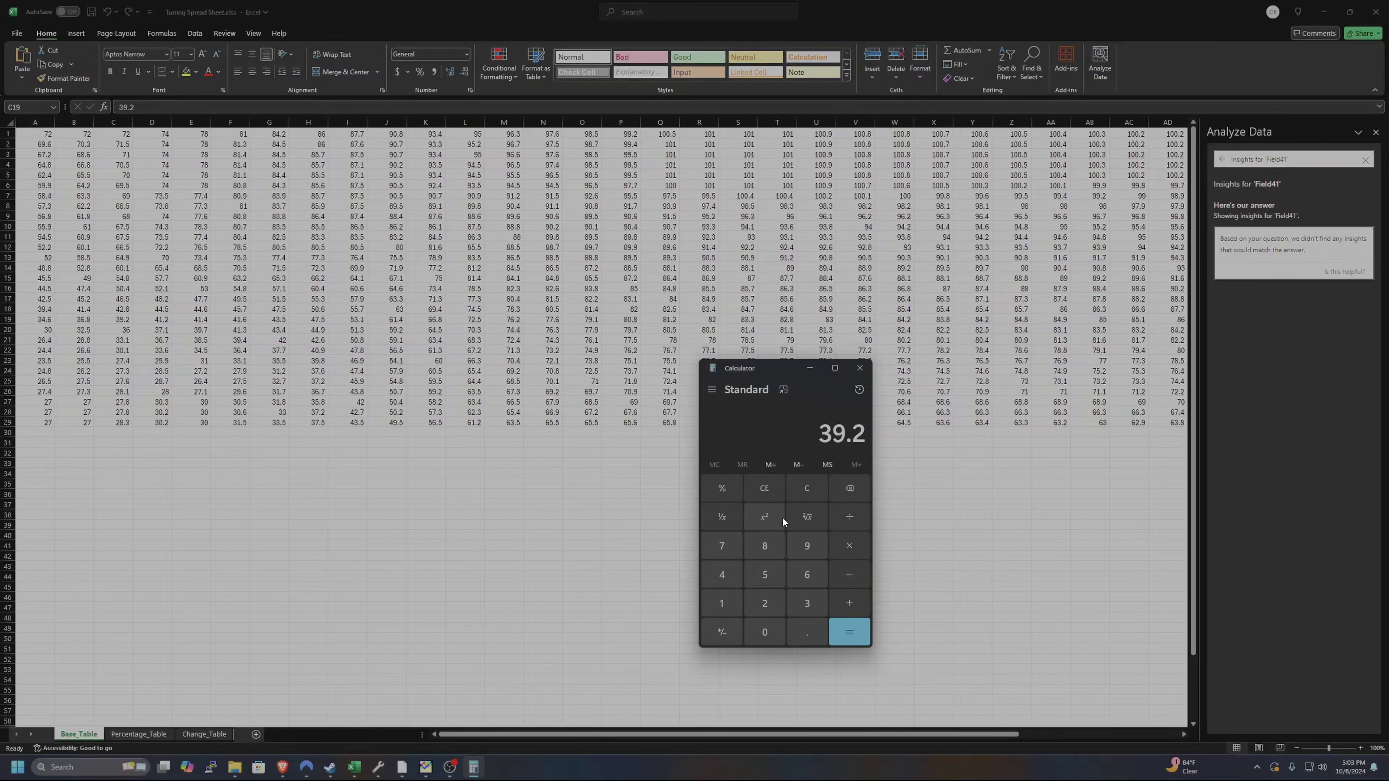
pyautogui.press('*')
pyautogui.write('0.94')
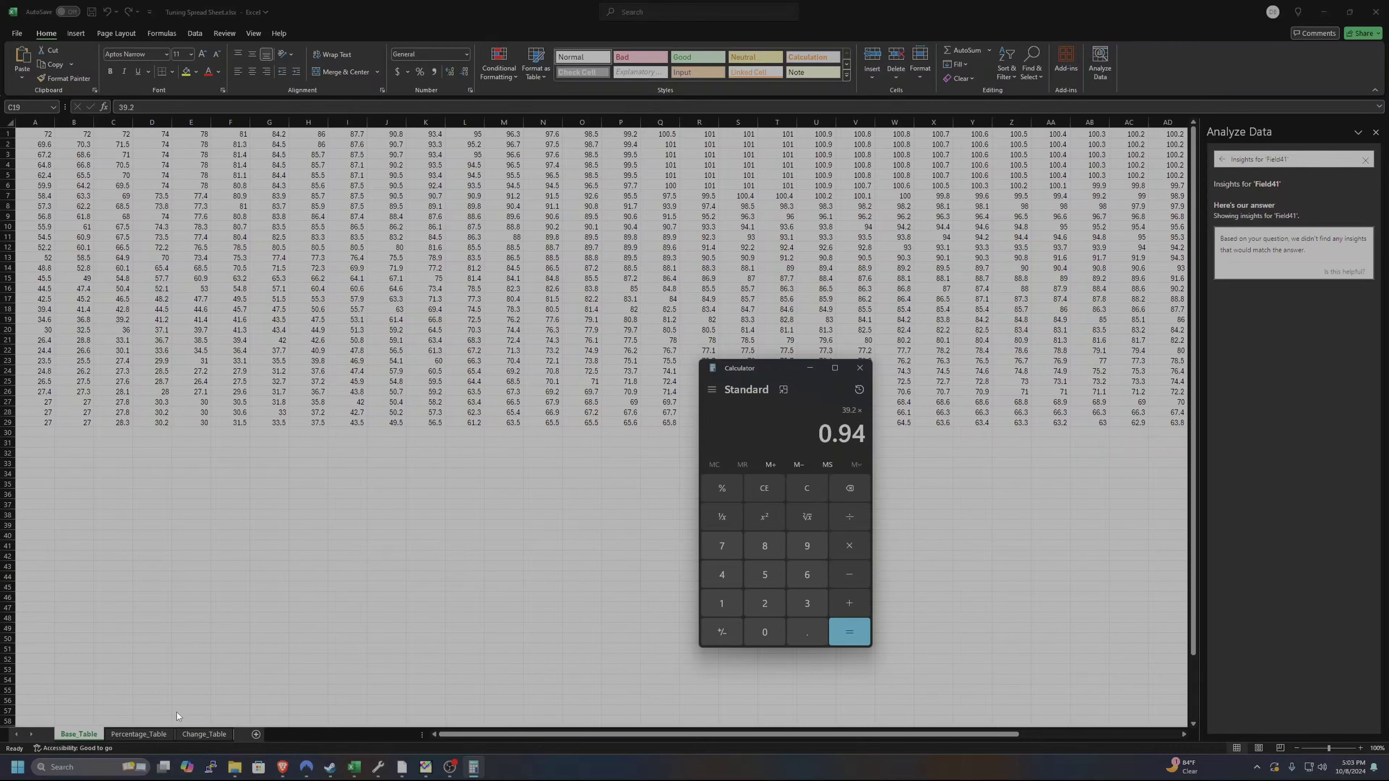
pyautogui.hotkey('alt', 'Tab')
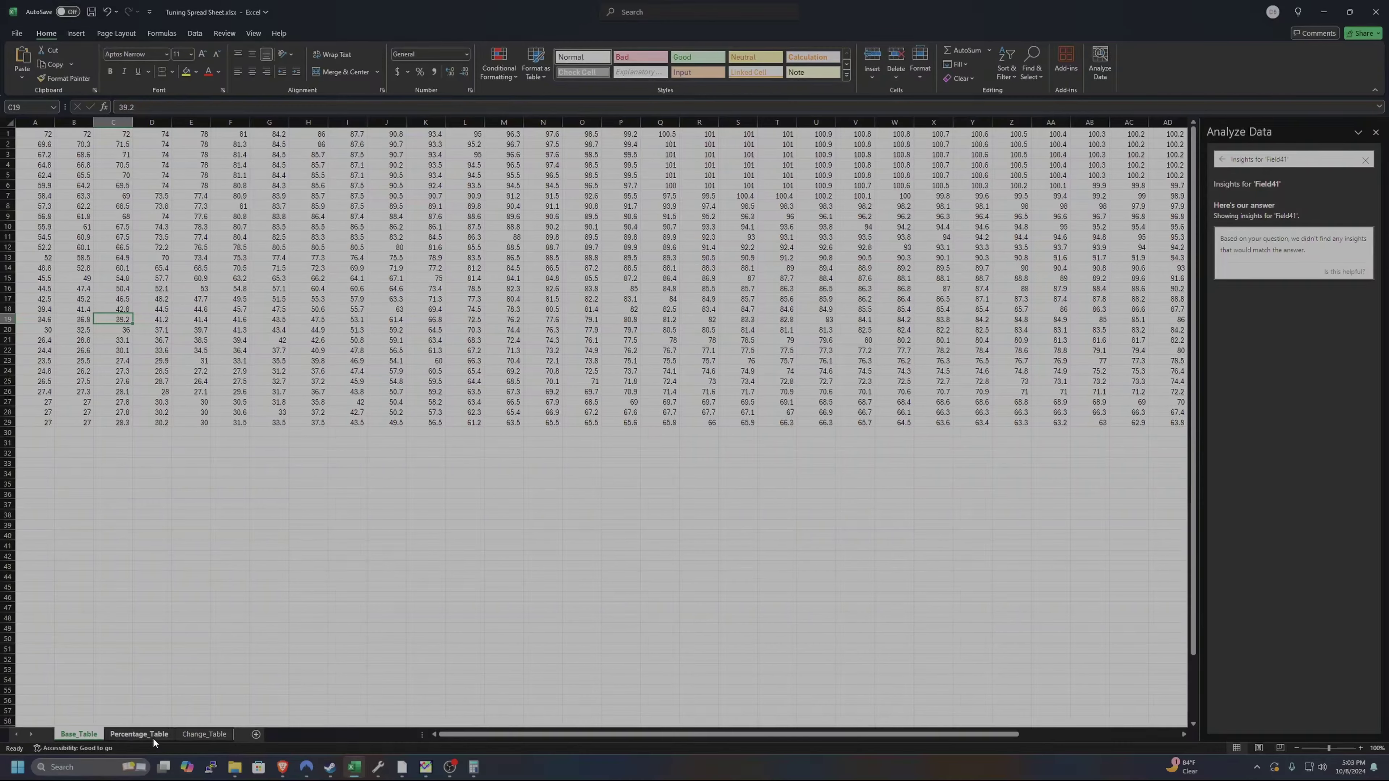
pyautogui.click(150, 735)
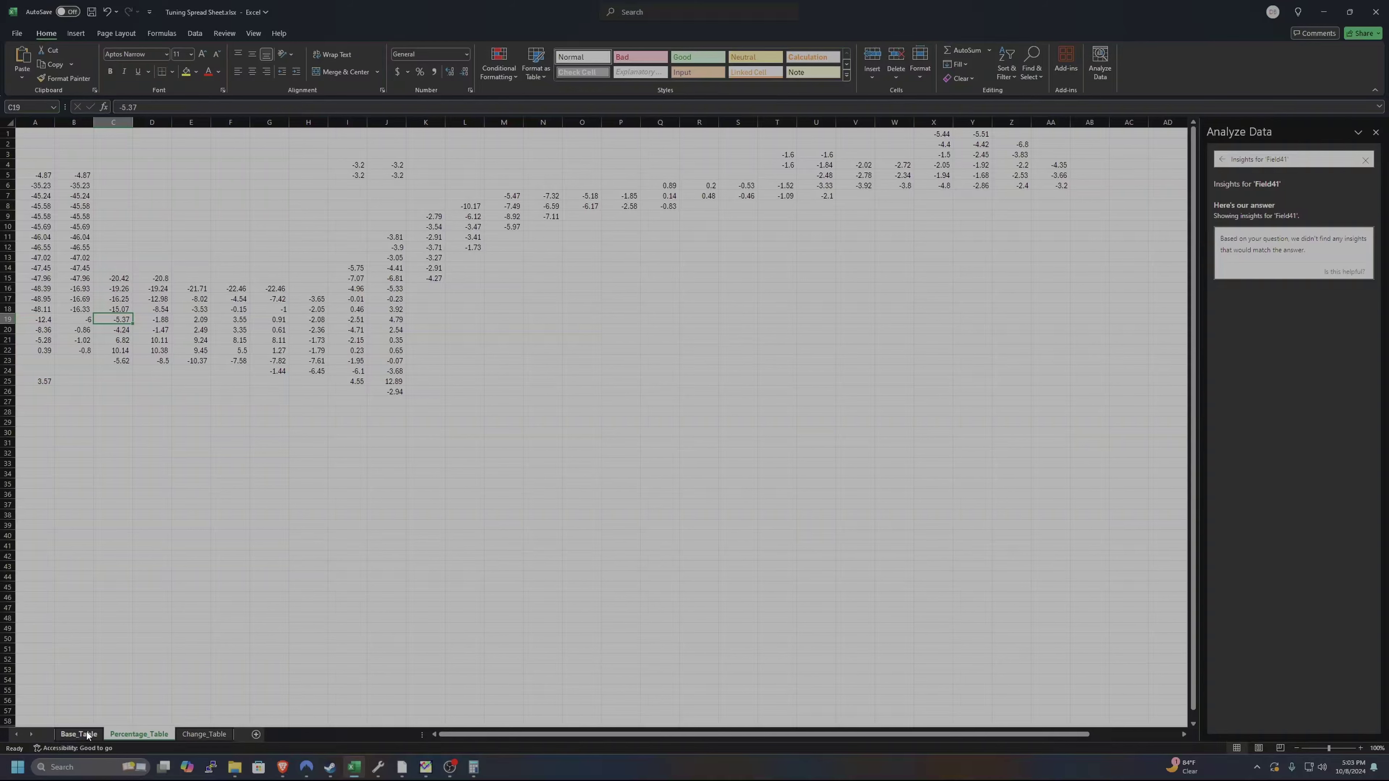
pyautogui.click(87, 735)
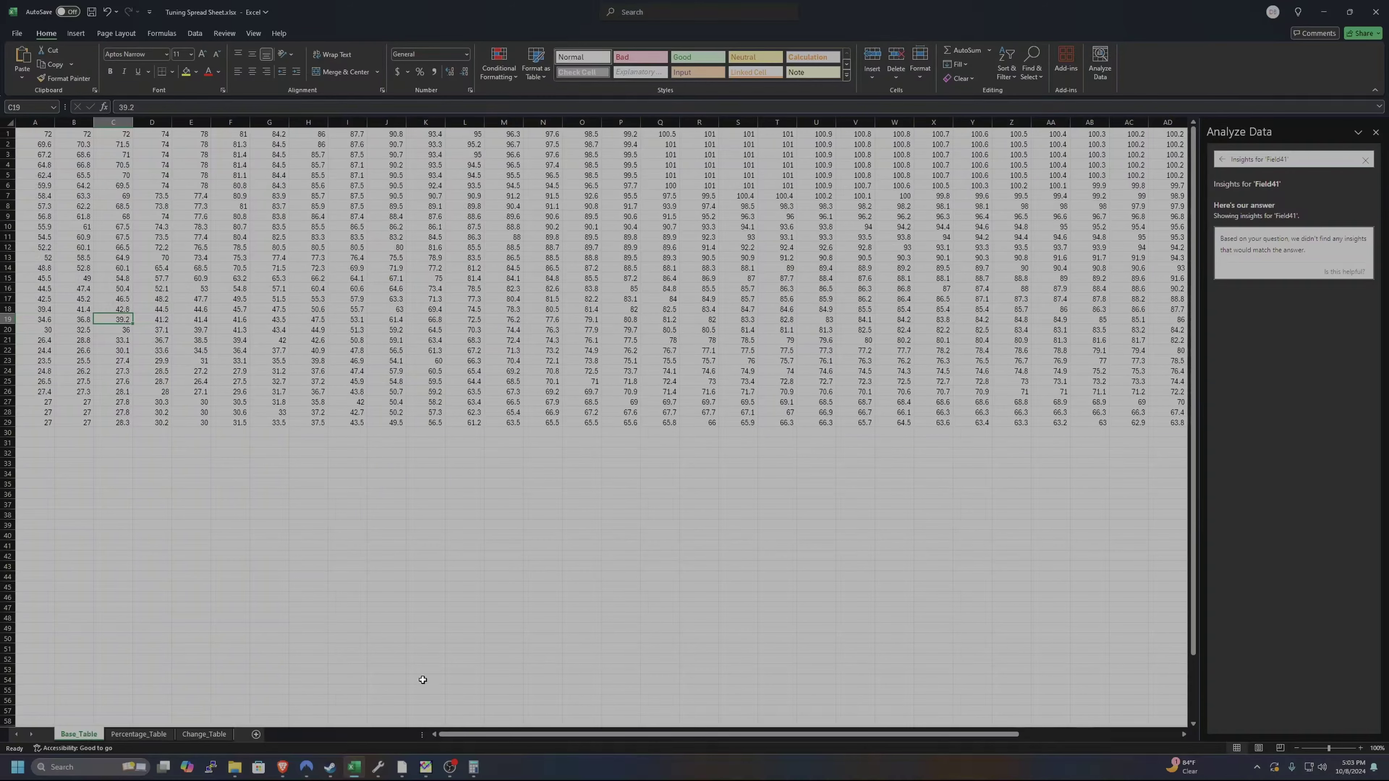
pyautogui.click(475, 769)
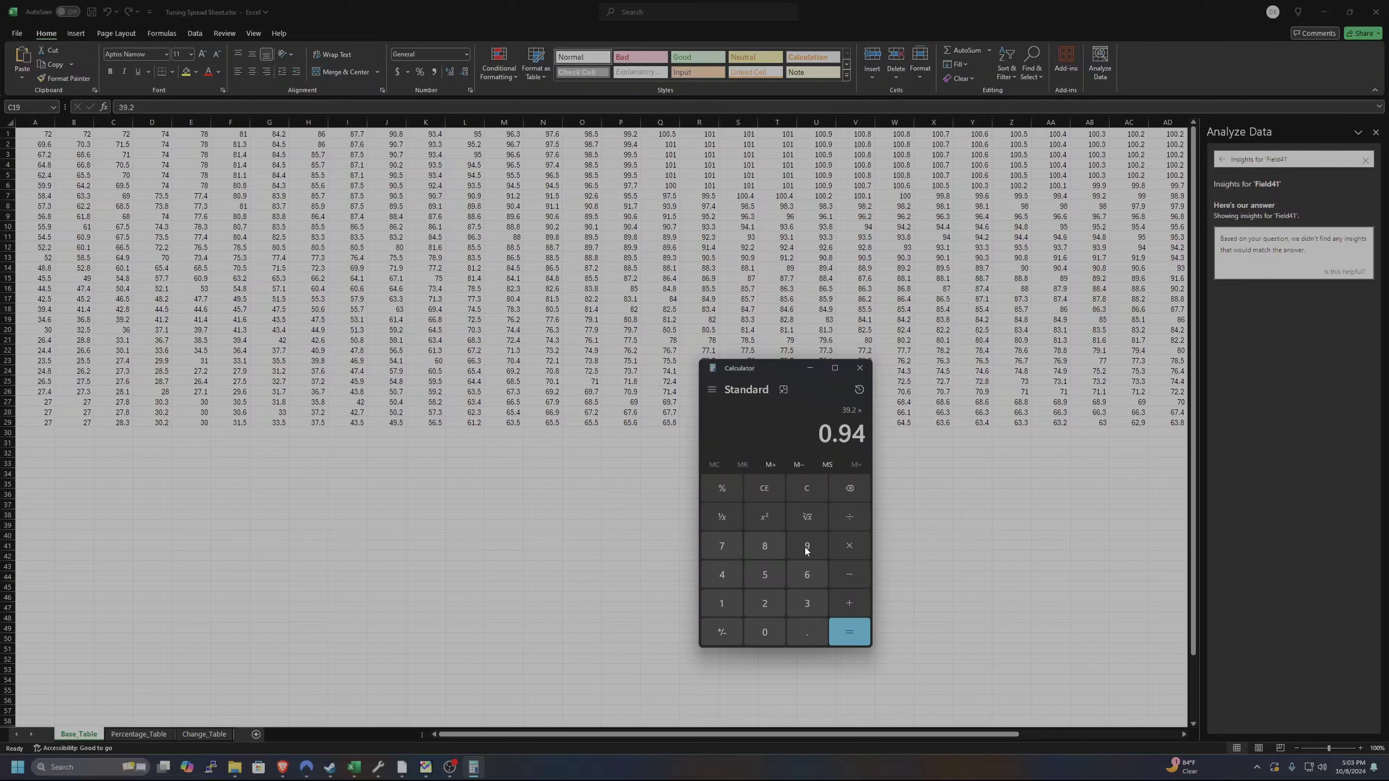
pyautogui.click(808, 577)
pyautogui.click(813, 602)
pyautogui.click(848, 631)
pyautogui.moveTo(772, 369); pyautogui.dragTo(658, 414)
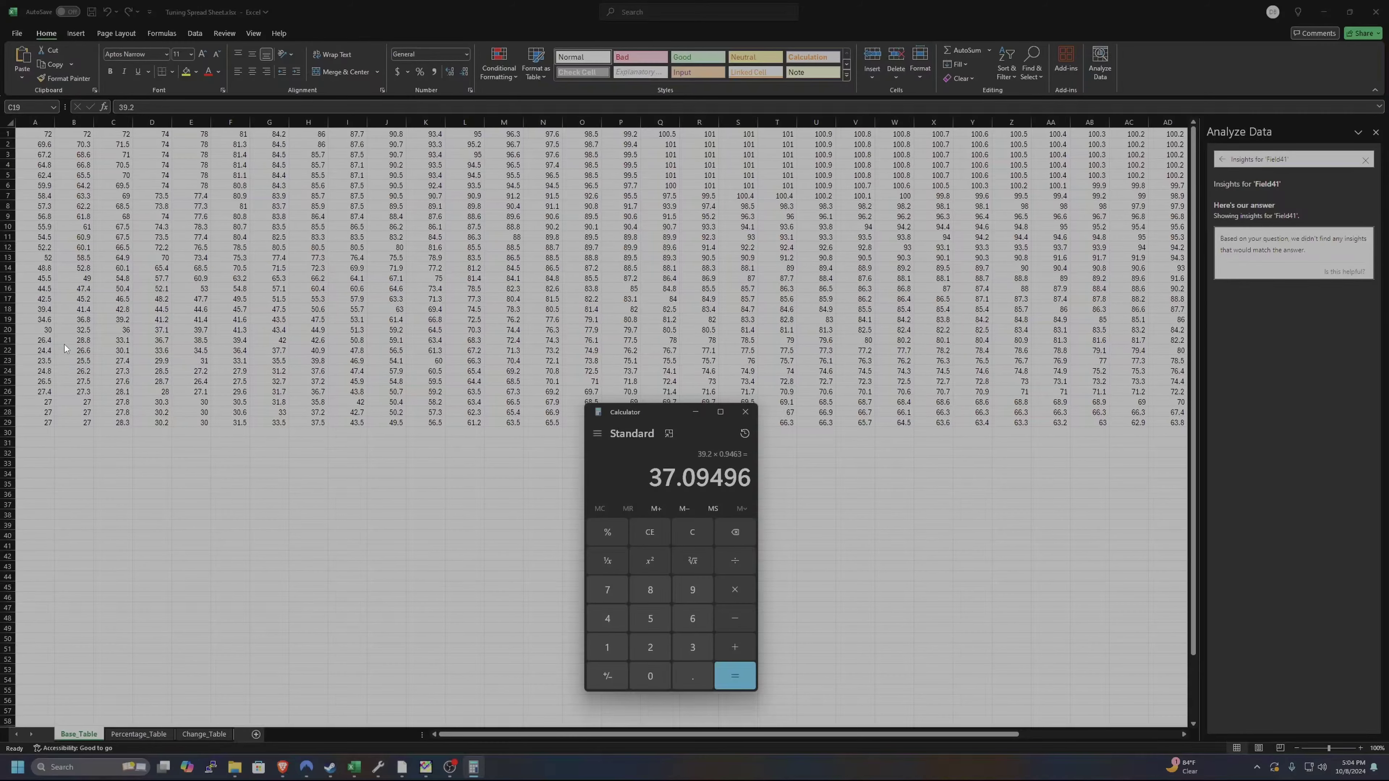
# Check the Calculator product against cell C19 on Change_Table, comparing it with the Percentage_Table correction, and close Calculator.
pyautogui.click(138, 735)
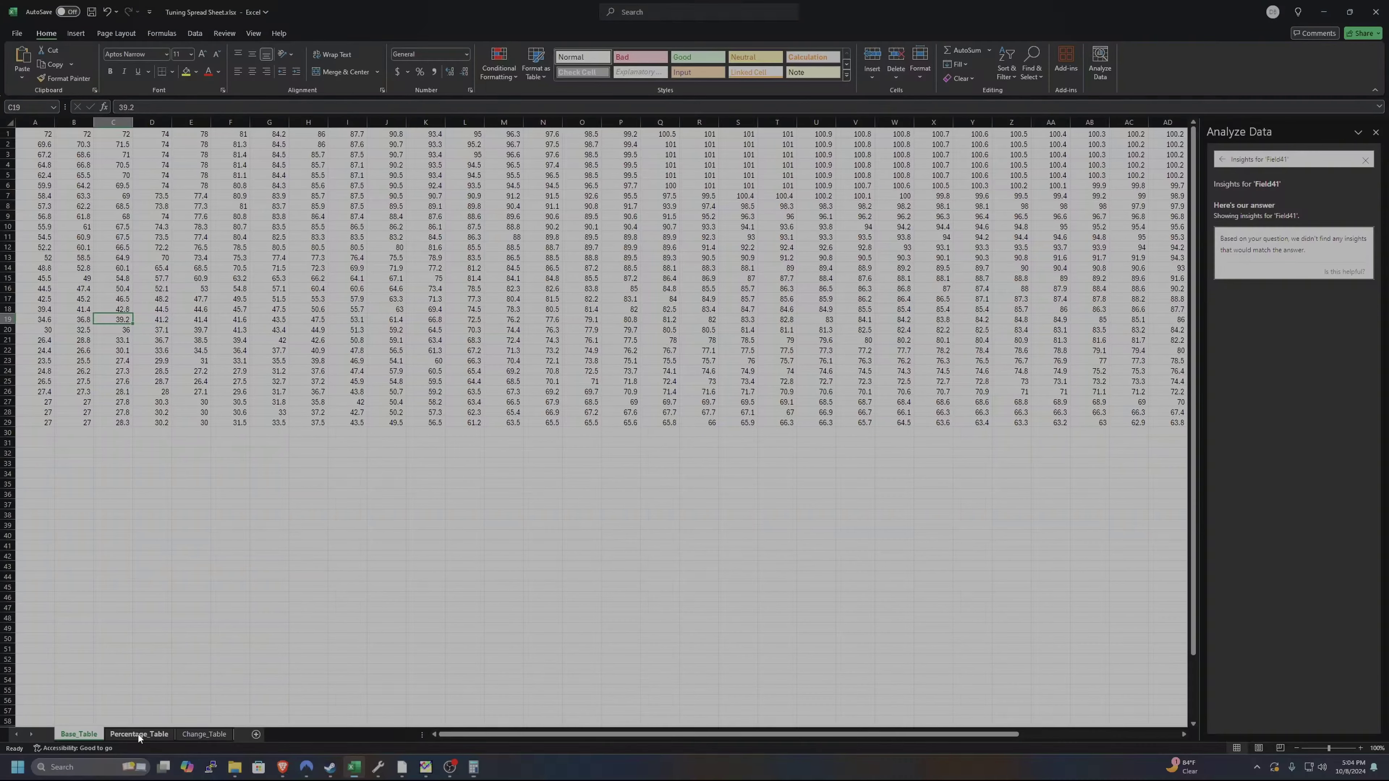
pyautogui.click(183, 737)
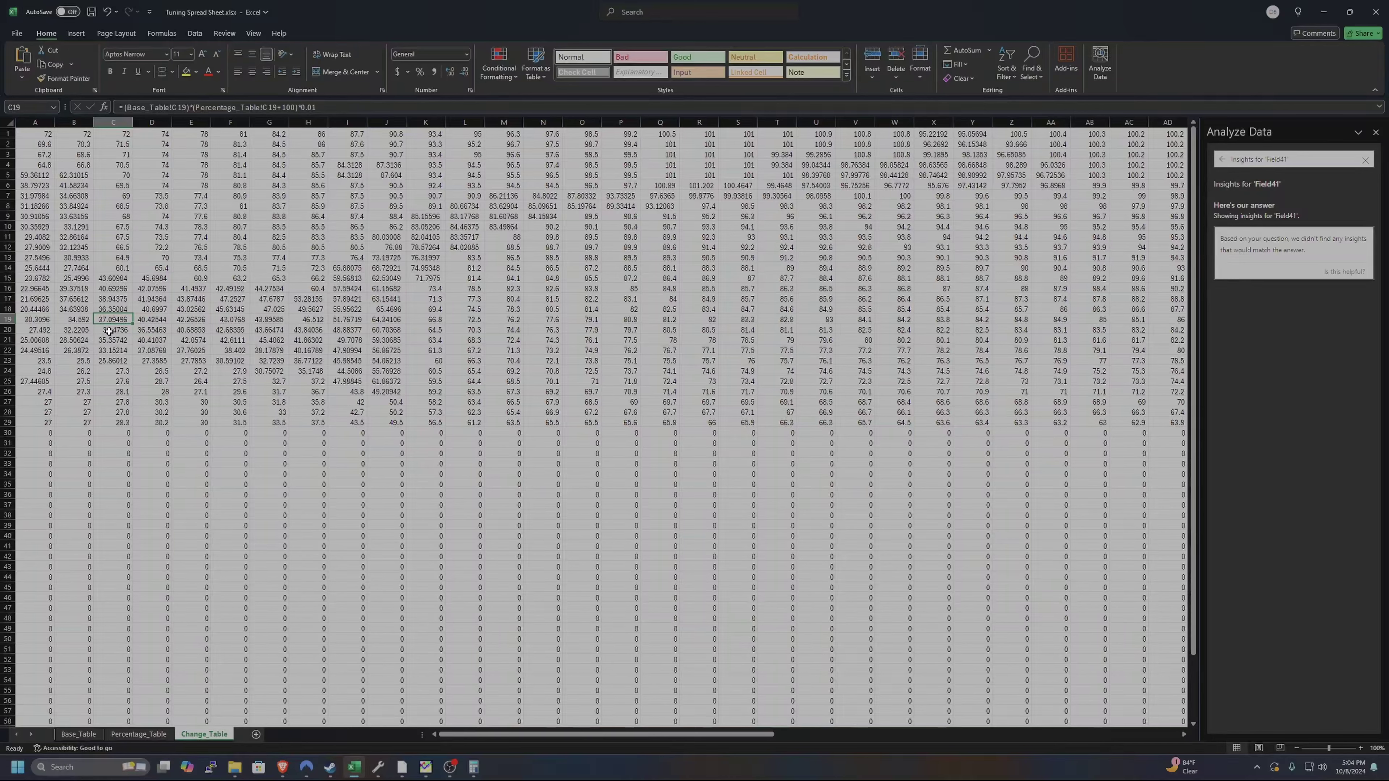
pyautogui.click(142, 734)
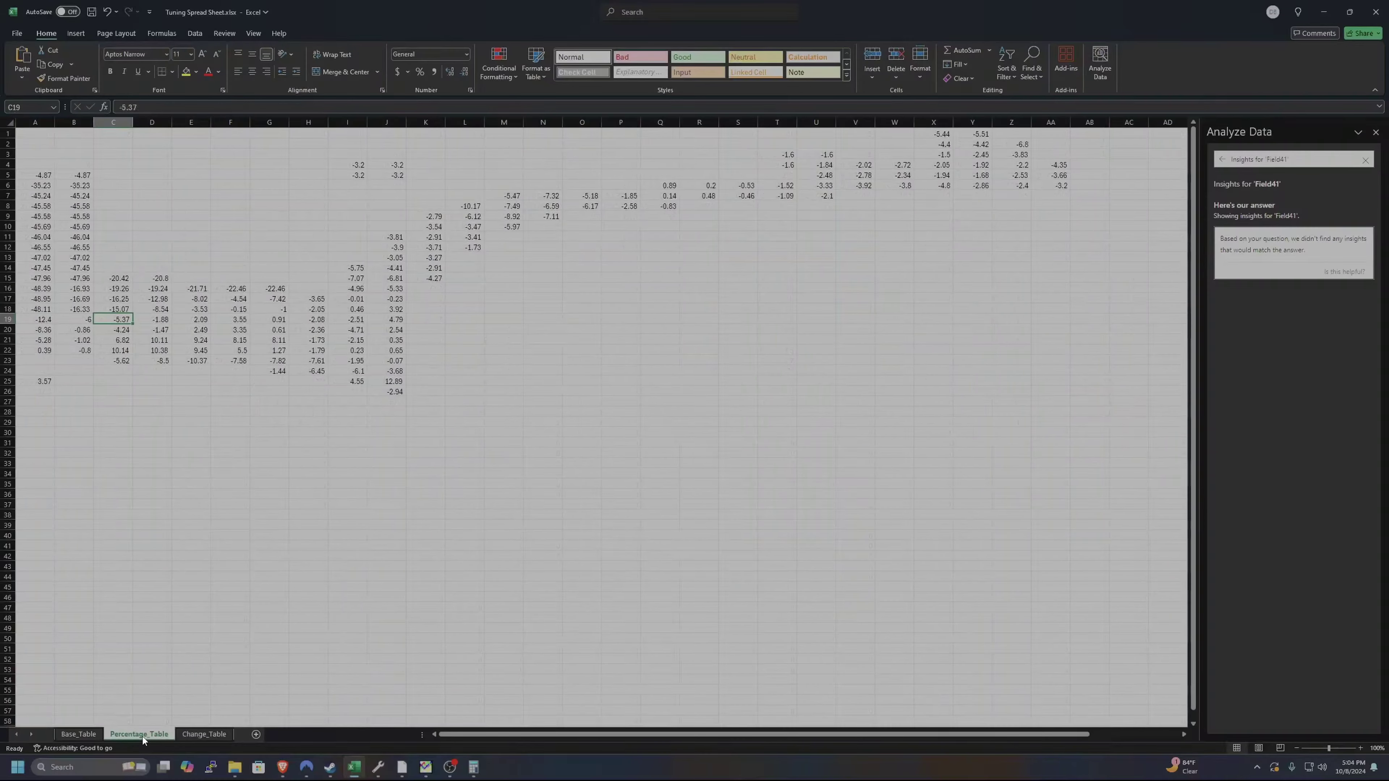
pyautogui.click(474, 767)
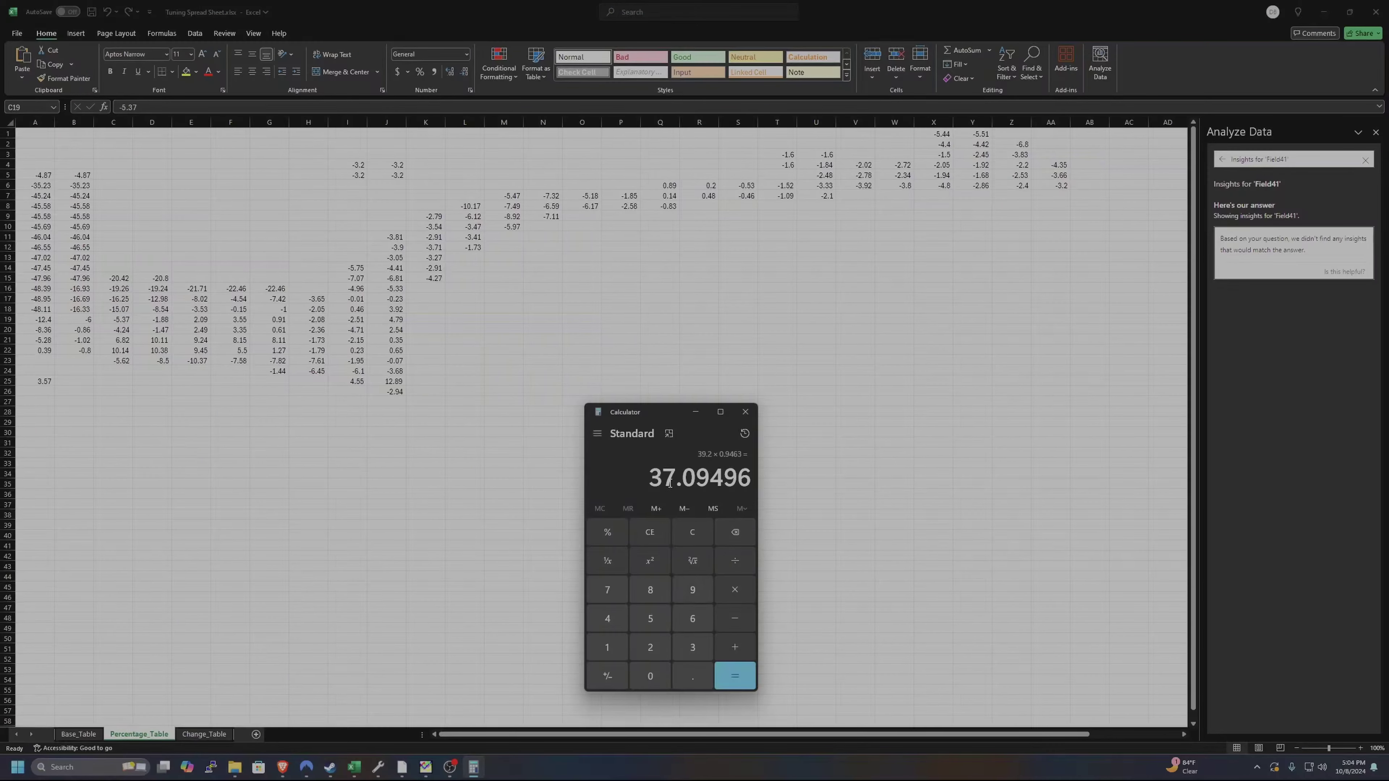
pyautogui.click(210, 733)
pyautogui.click(209, 734)
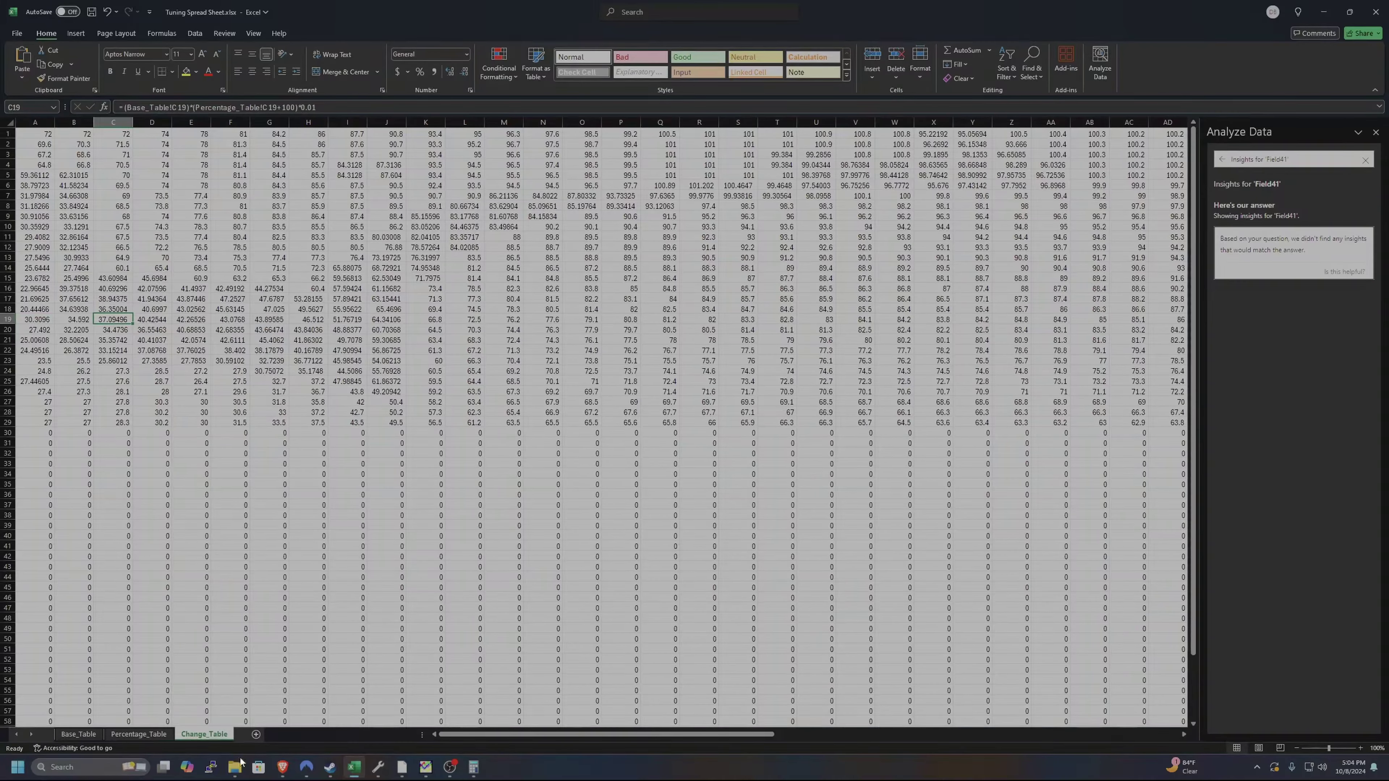
pyautogui.click(474, 766)
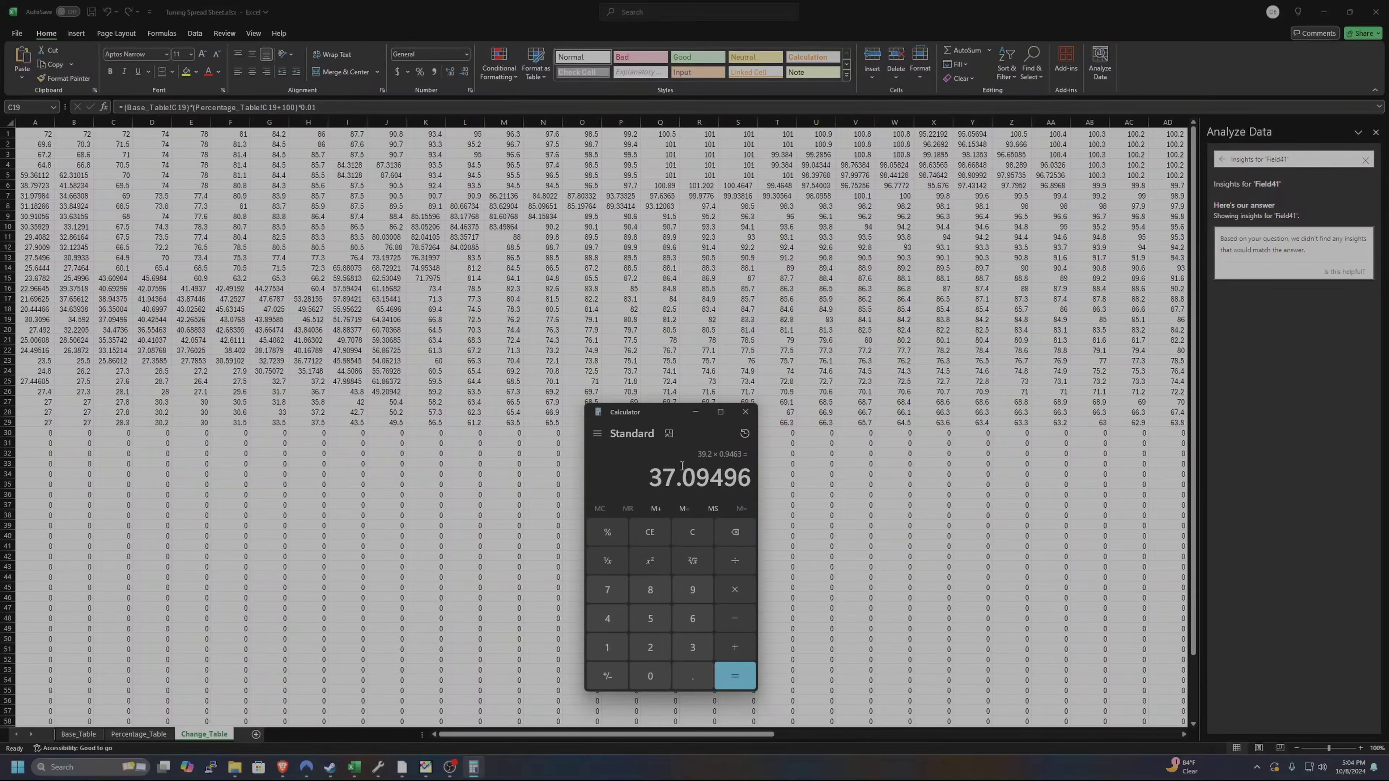
pyautogui.click(745, 413)
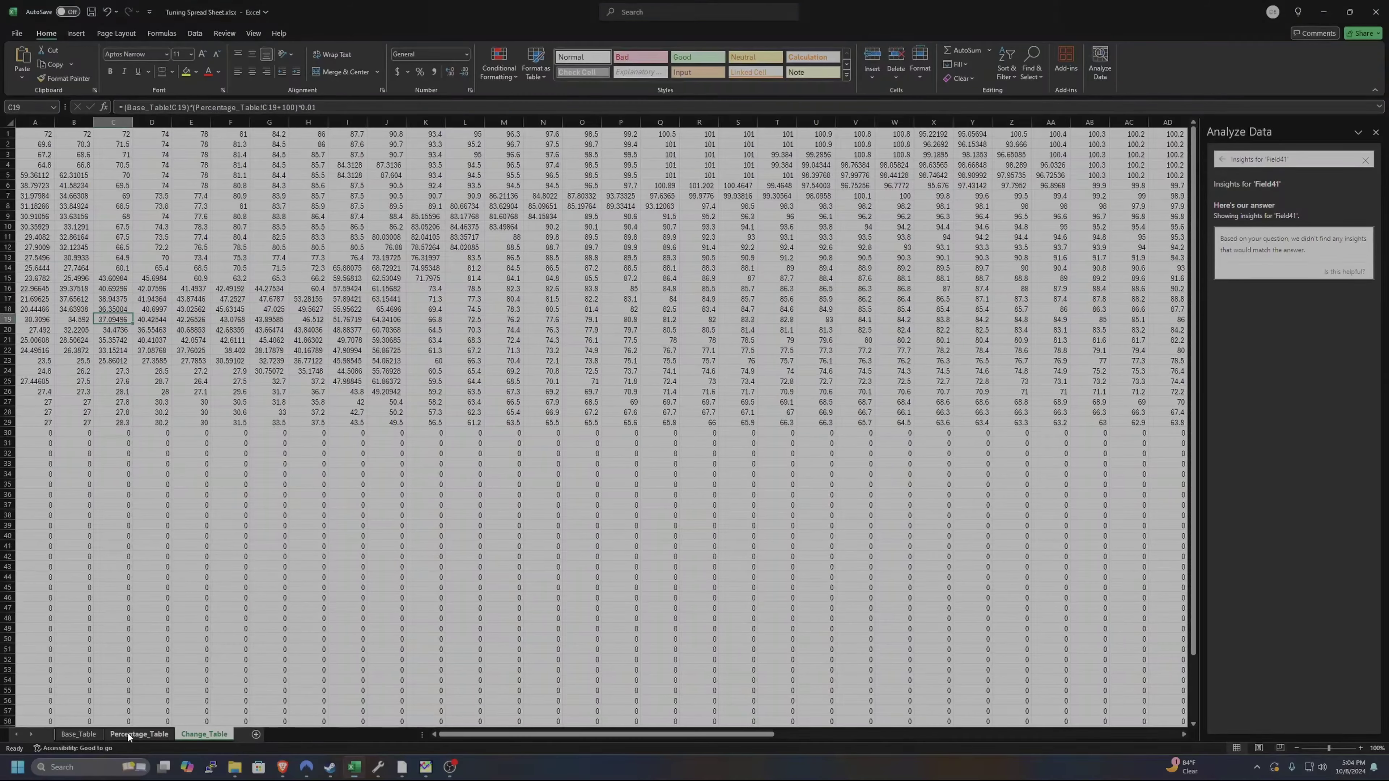
# Review Percentage_Table once more and copy the corrected values in A1:AF29 of Change_Table.
pyautogui.click(138, 733)
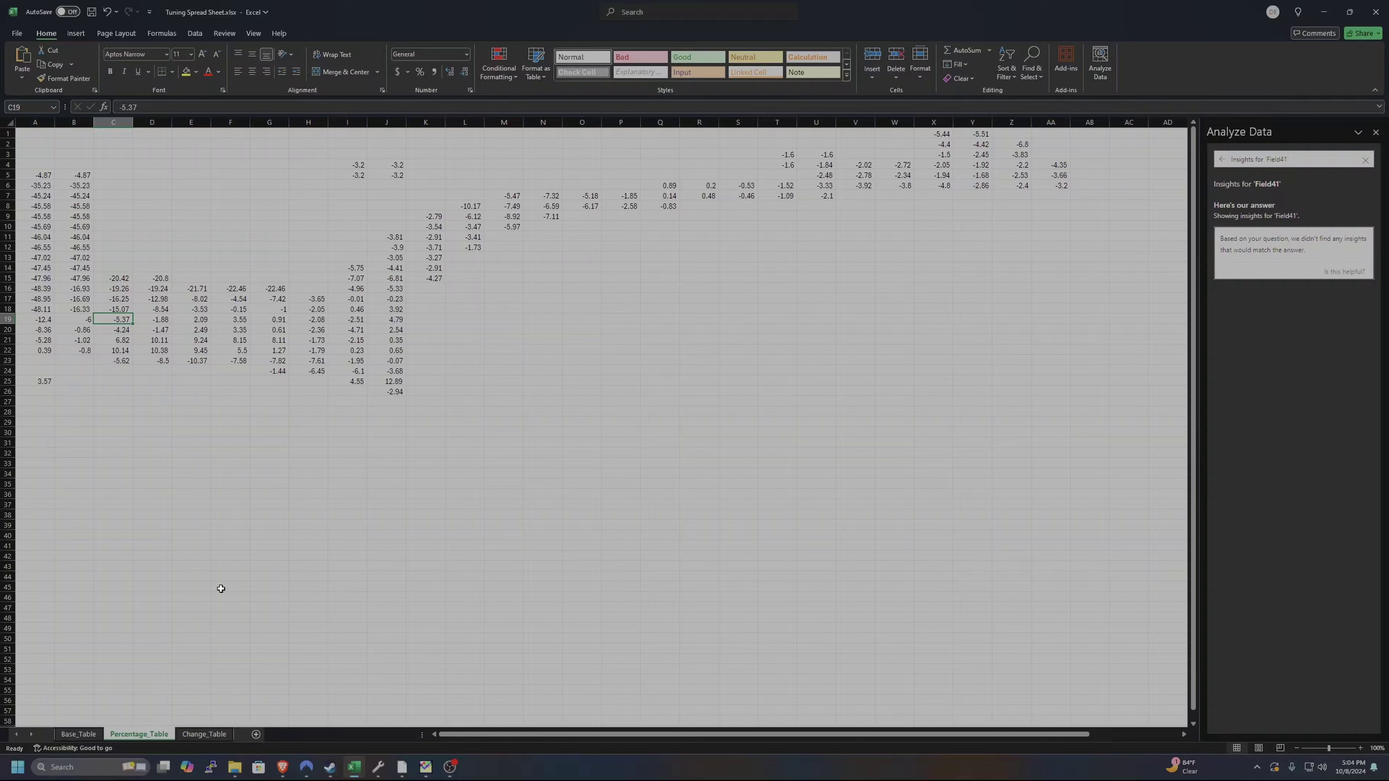
pyautogui.click(203, 736)
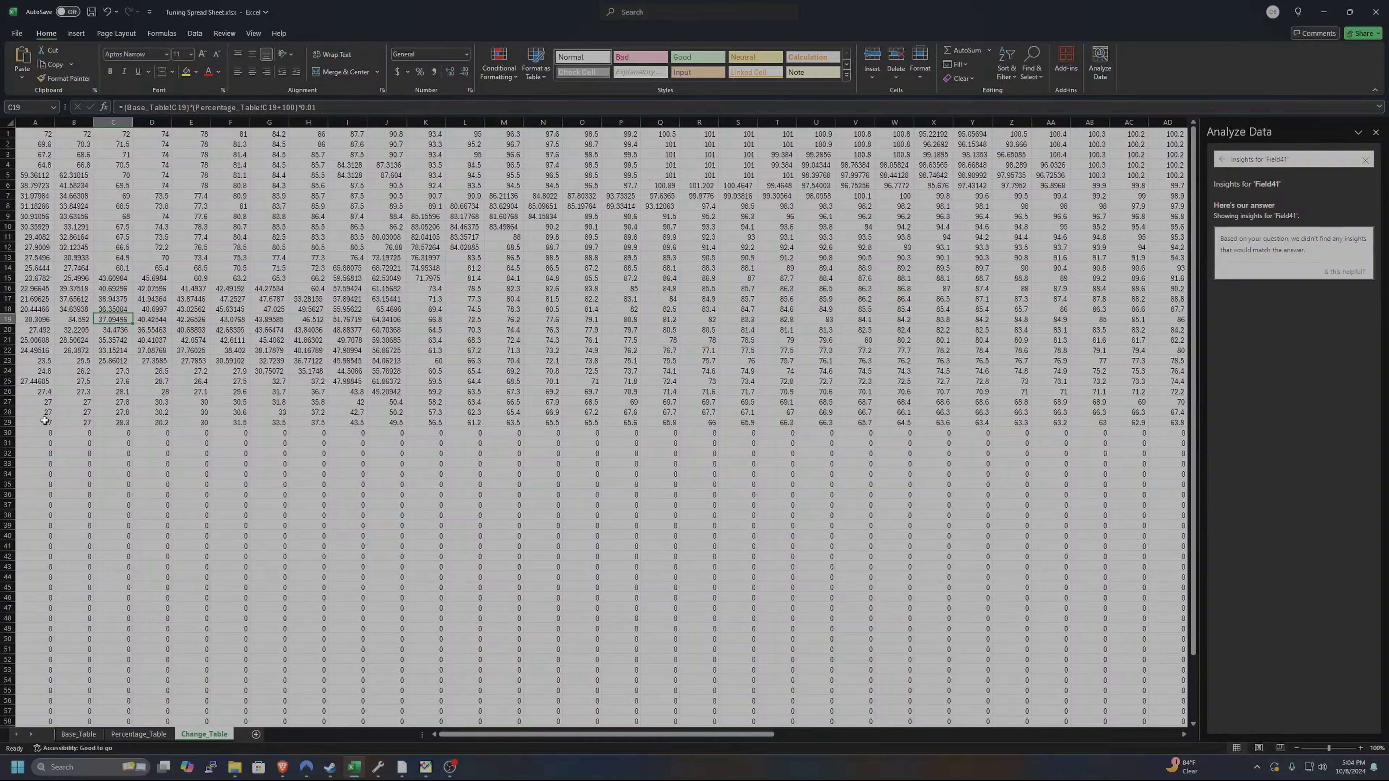
pyautogui.moveTo(45, 421); pyautogui.dragTo(798, 134)
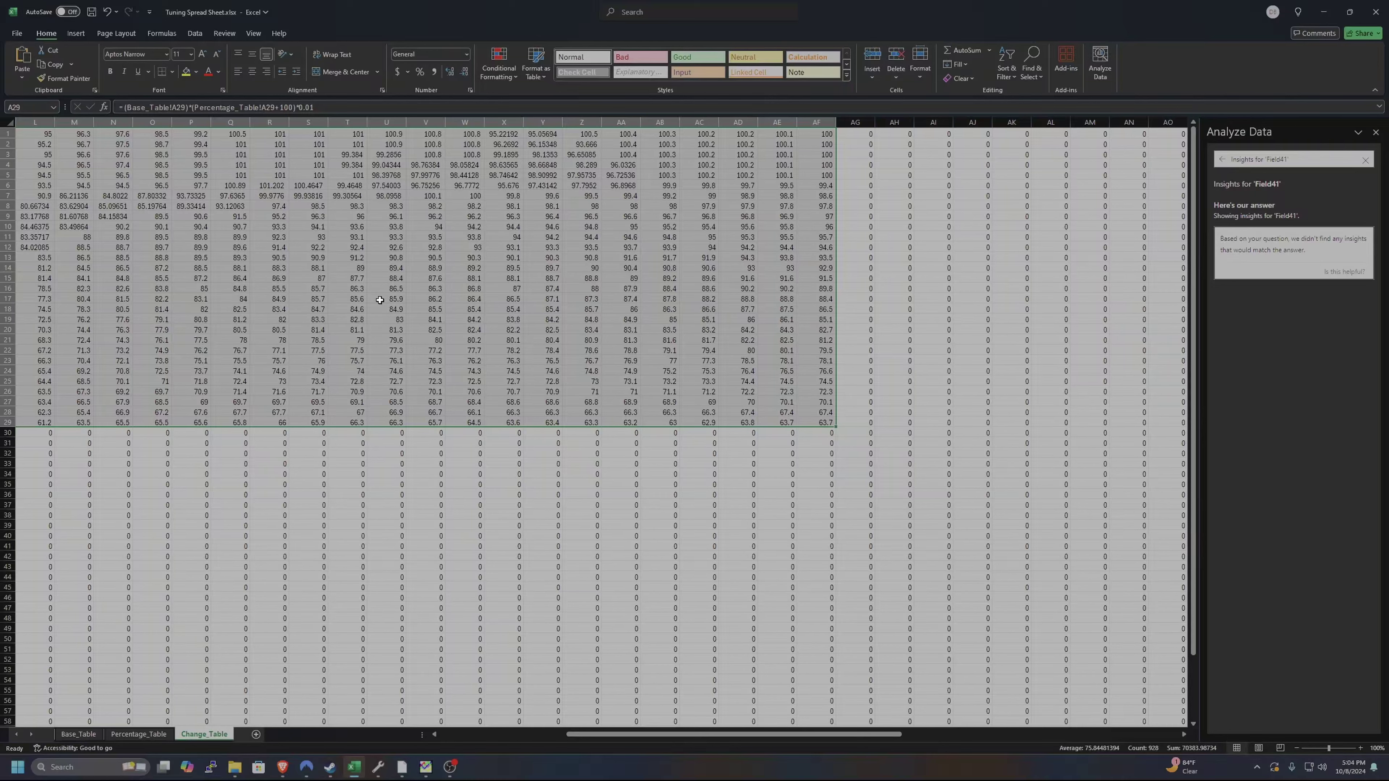
pyautogui.hotkey('ctrl', 'c')
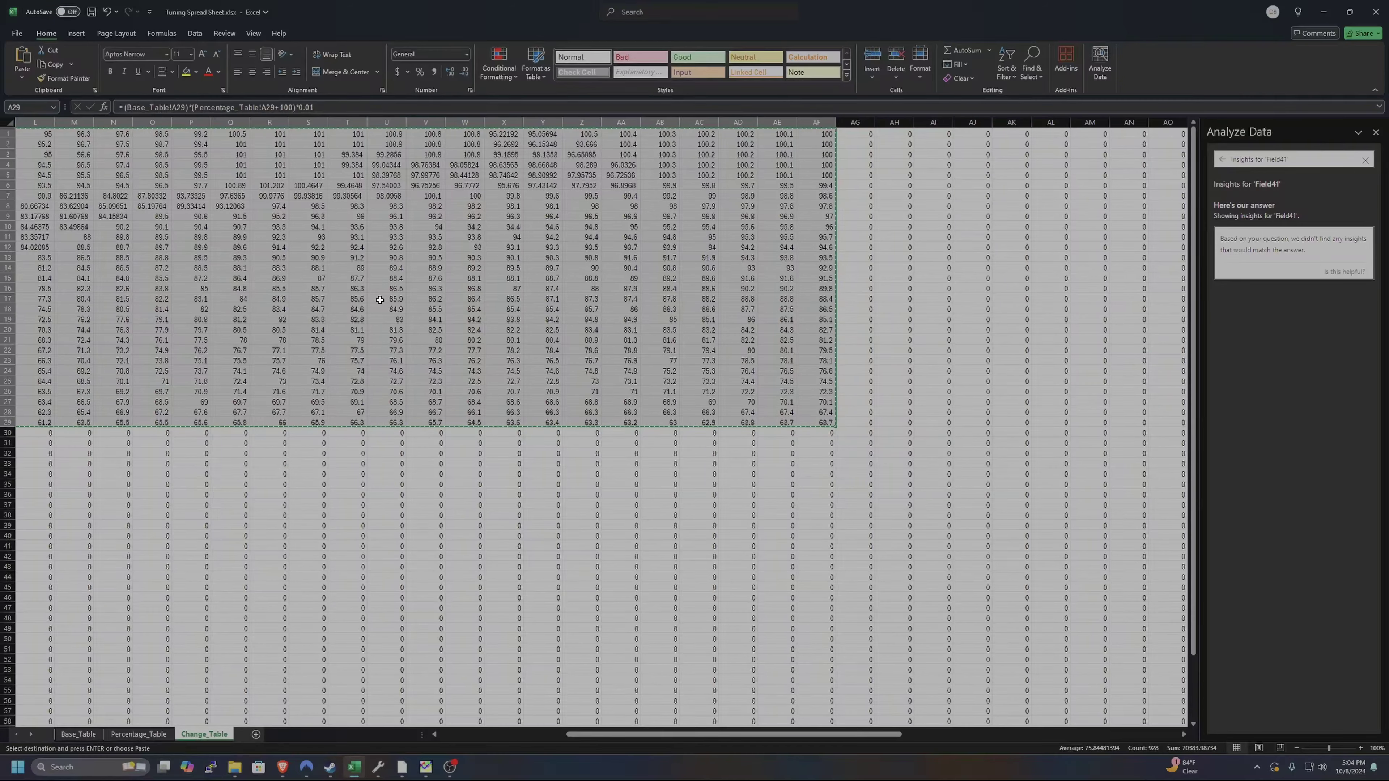
# Switch to Haltech NSP and overwrite the entire Base Fuel Tuning table with the copied corrected values.
pyautogui.click(430, 768)
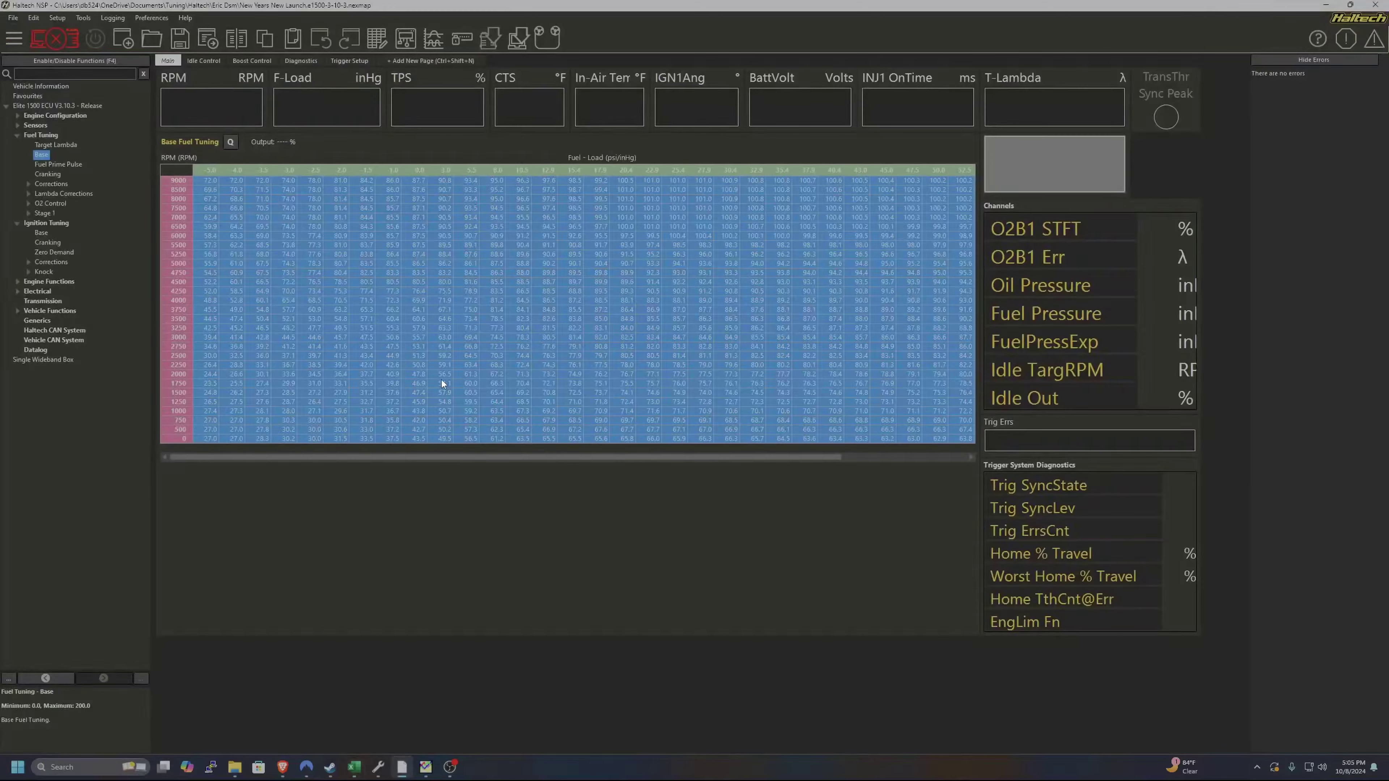
pyautogui.click(440, 376)
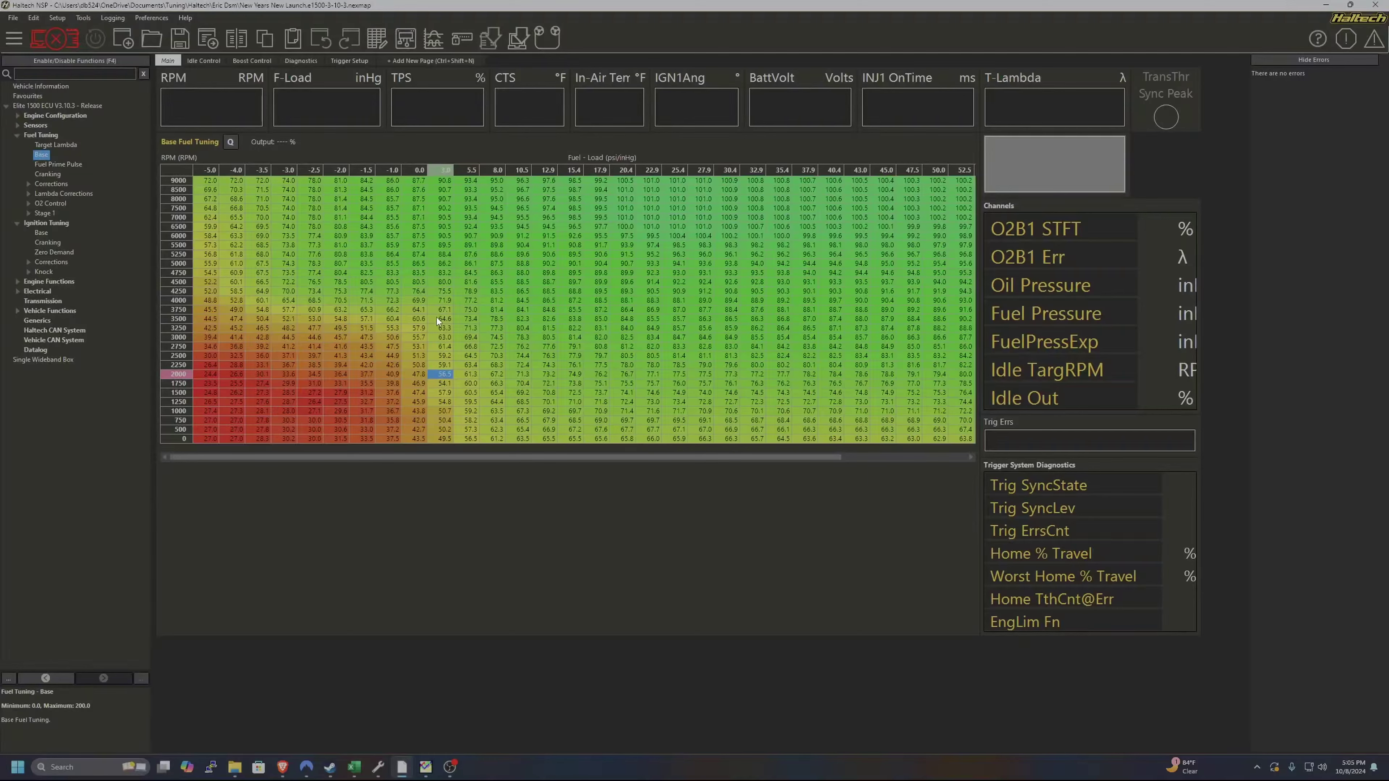
pyautogui.hotkey('ctrl', 'a')
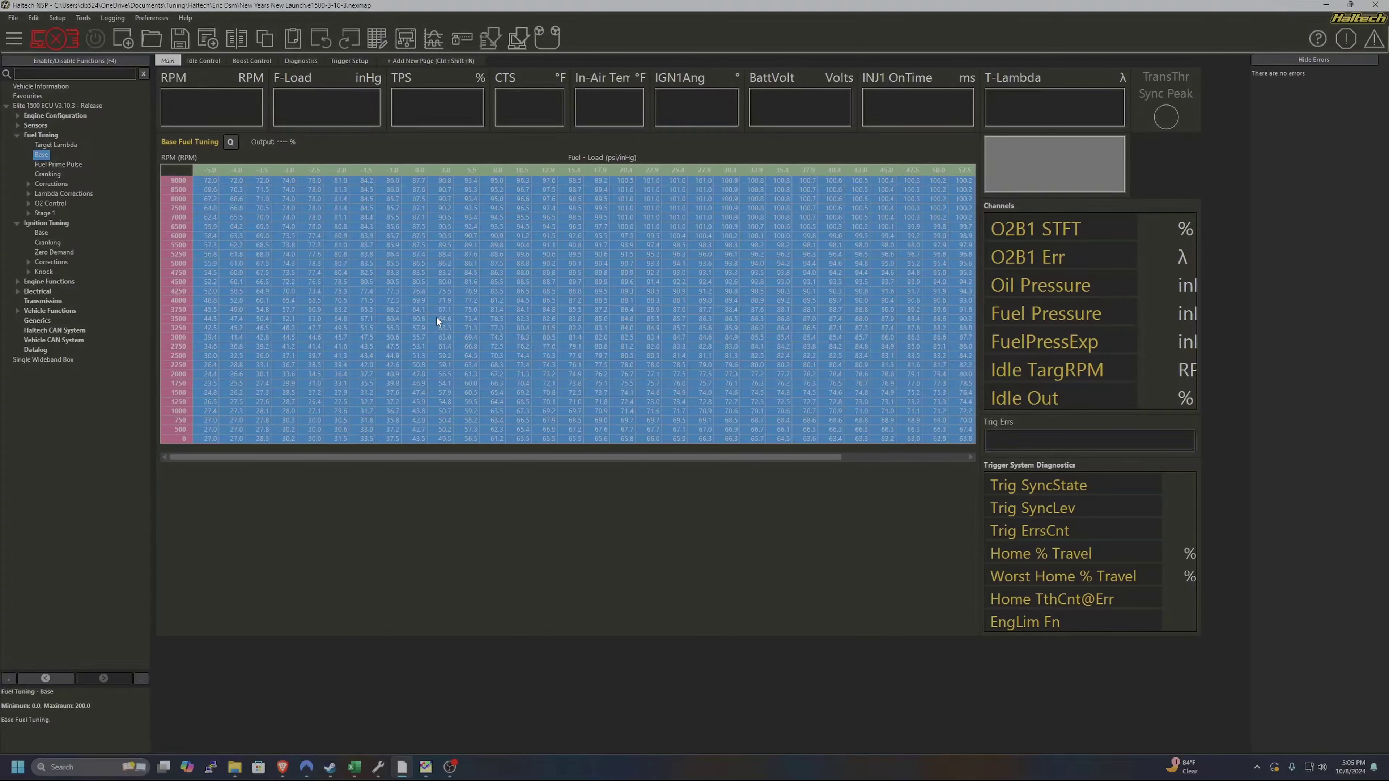
pyautogui.hotkey('ctrl', 'v')
pyautogui.click(677, 318)
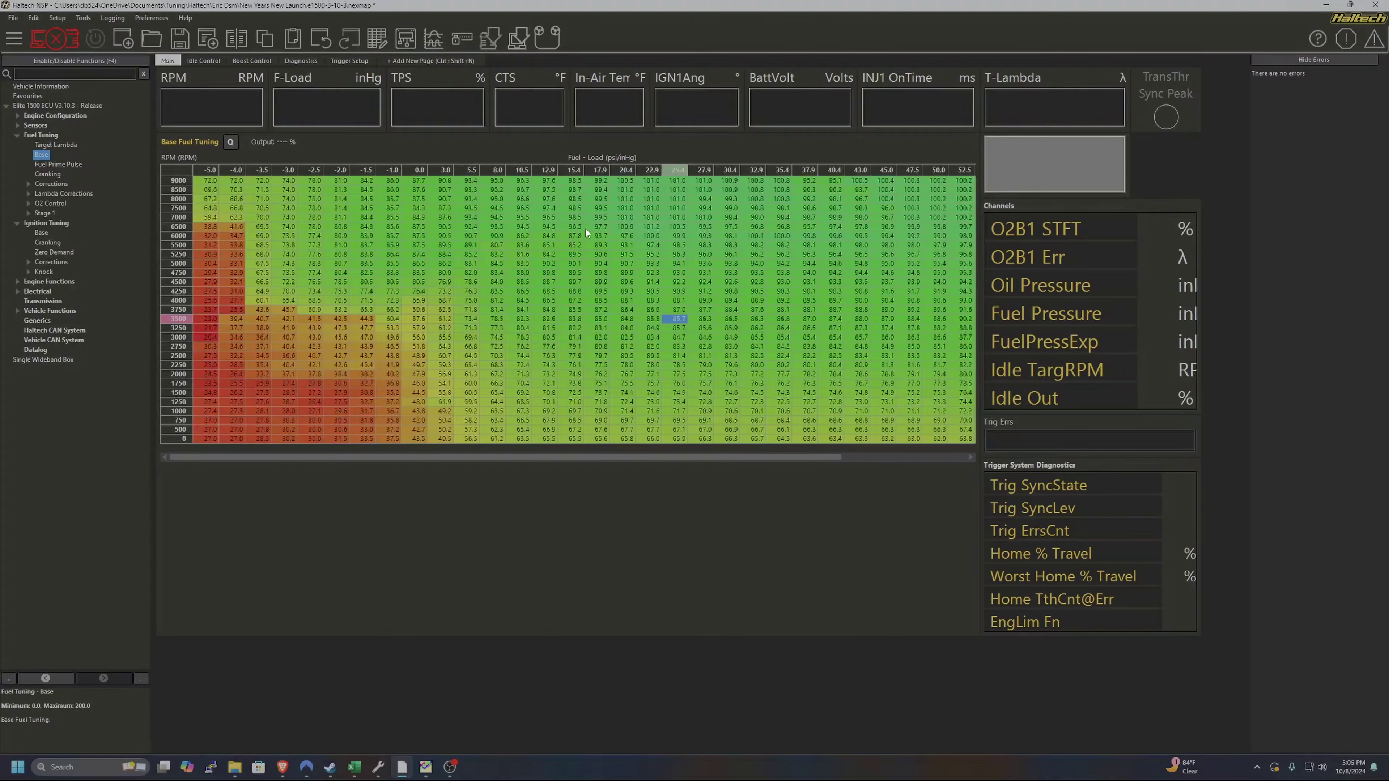